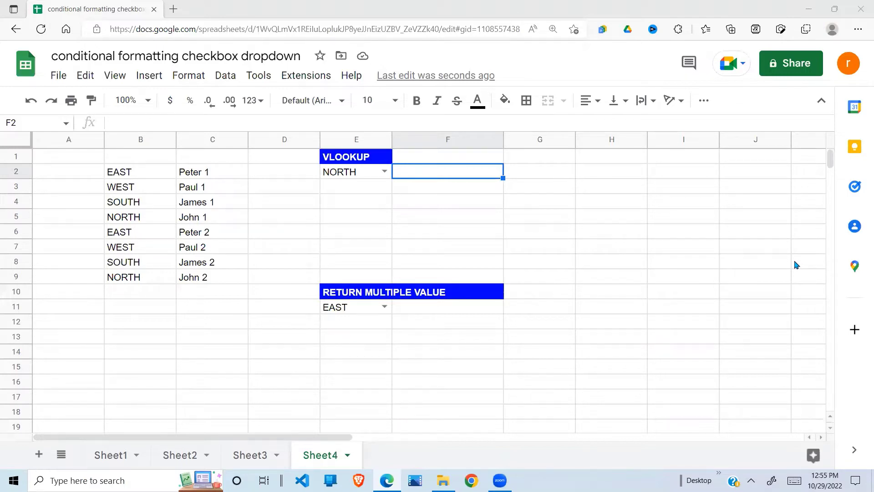
# Enter =VLOOKUP($E$2,B2:C9,2,0) in F2 so NORTH returns John 1.
pyautogui.click(566, 279)
pyautogui.click(198, 246)
pyautogui.moveTo(134, 175); pyautogui.dragTo(219, 287)
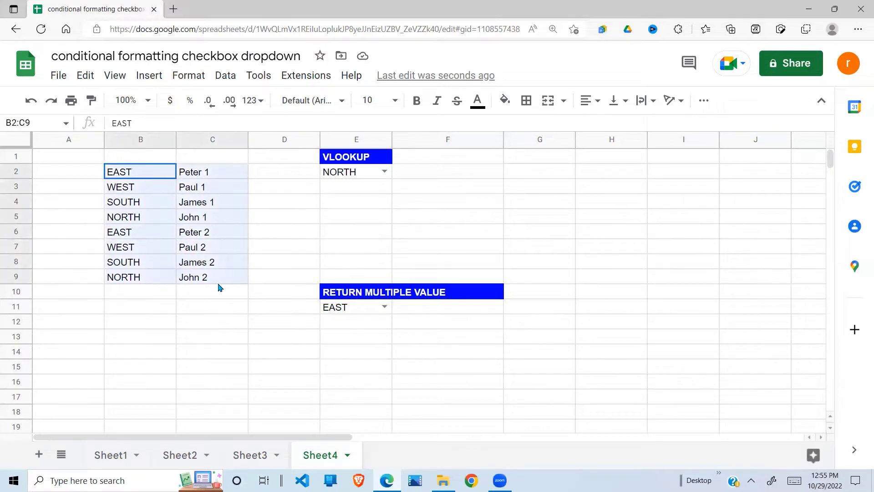
pyautogui.click(441, 180)
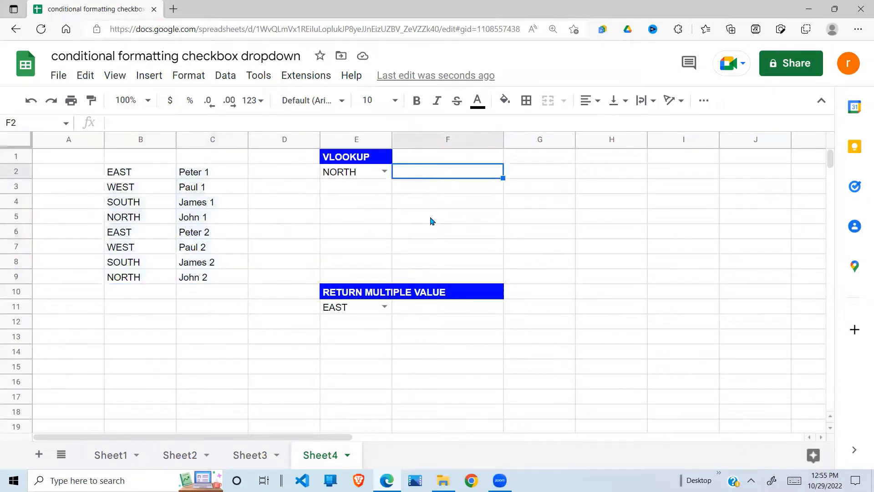
pyautogui.write('=VLO')
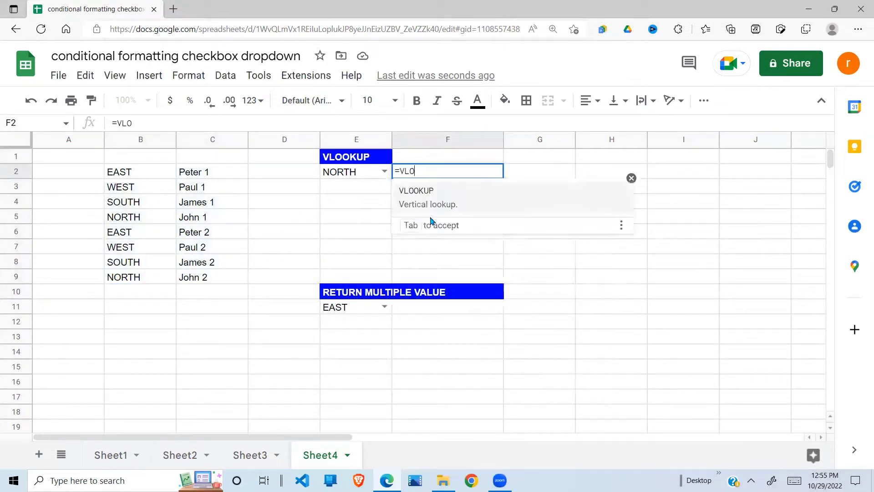
pyautogui.write('OKUP')
pyautogui.write('(')
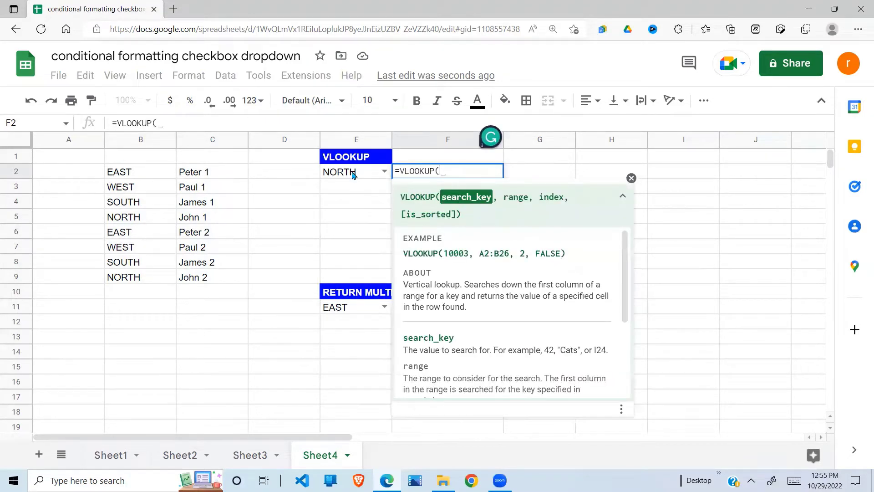
pyautogui.click(356, 175)
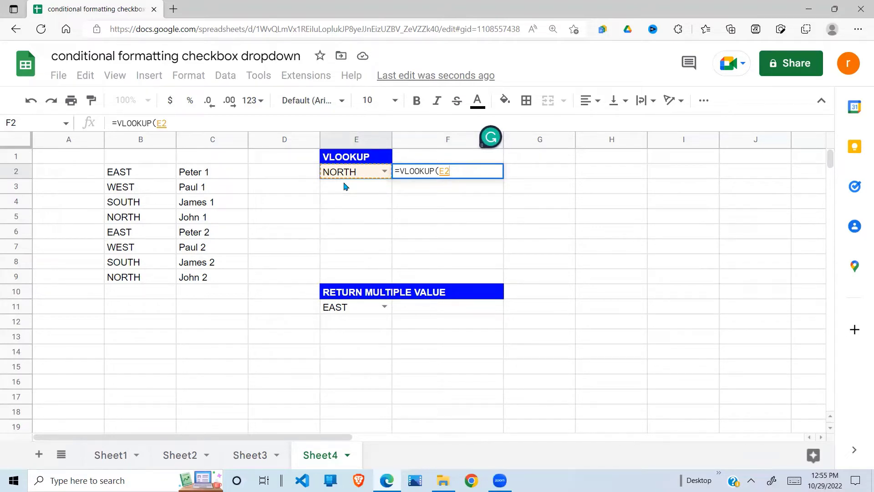
pyautogui.press('F4')
pyautogui.write('$E$2,')
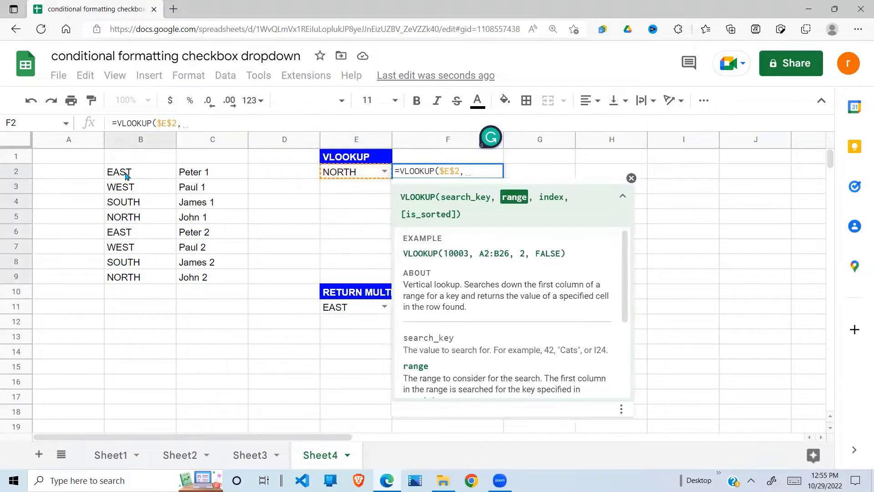
pyautogui.moveTo(127, 176); pyautogui.dragTo(204, 279)
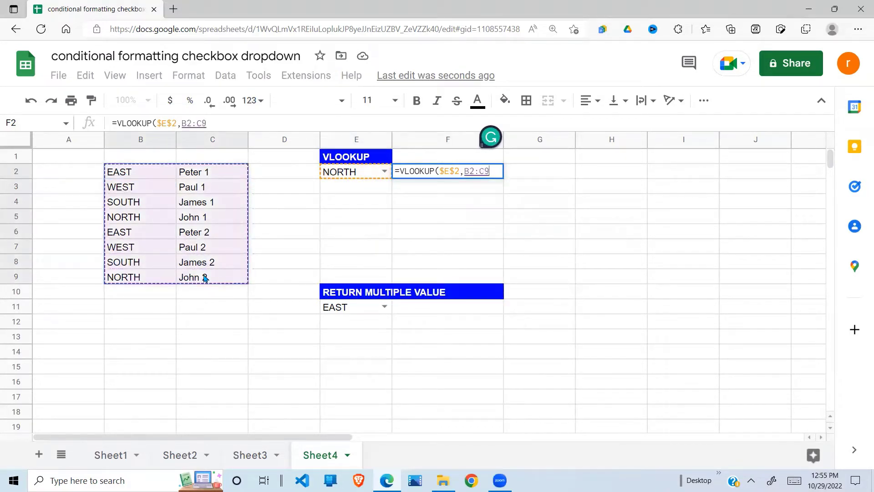
pyautogui.write(',')
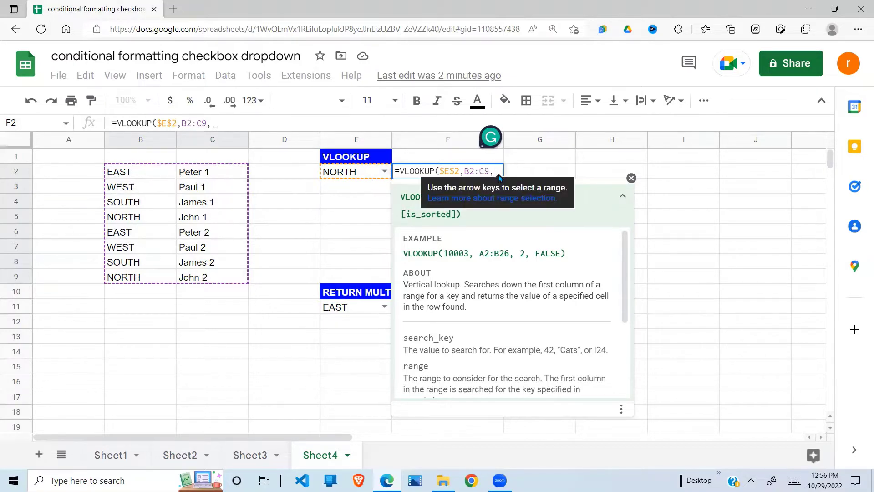
pyautogui.write('2')
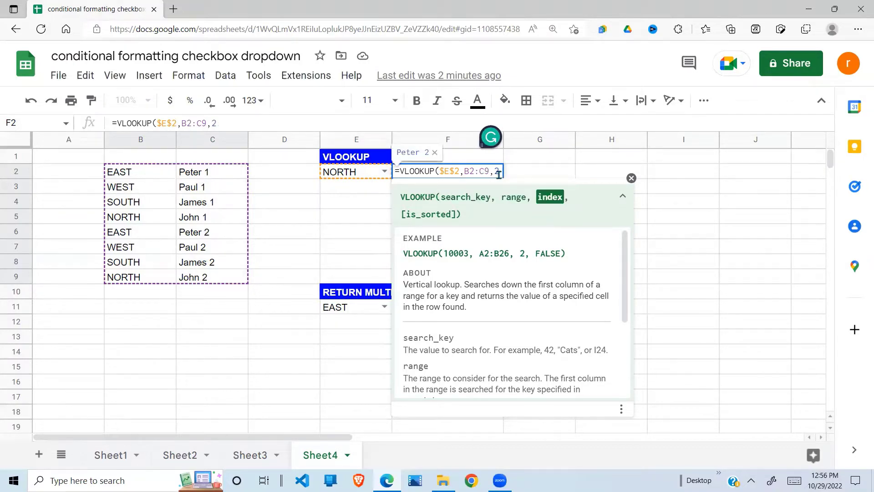
pyautogui.write(',0)')
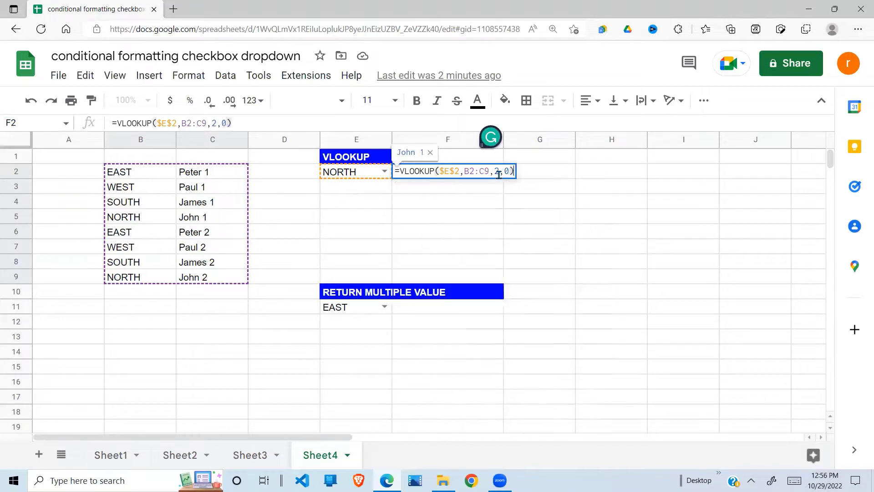
pyautogui.press('Return')
pyautogui.click(457, 172)
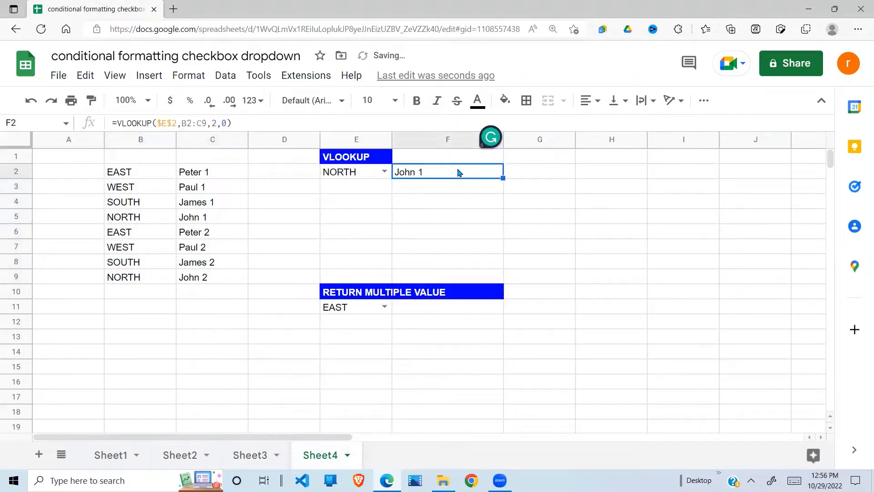
# Switch E2 to EAST and compare F2 with the Peter 1 and Peter 2 rows.
pyautogui.click(385, 172)
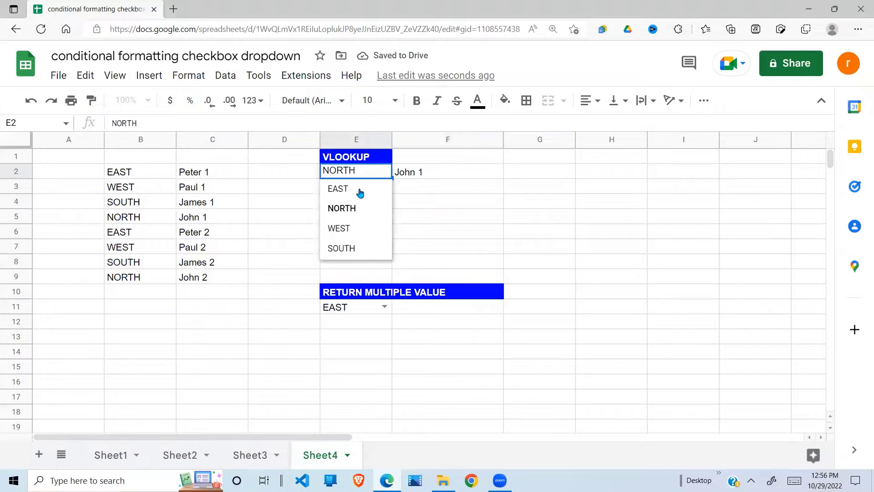
pyautogui.click(360, 189)
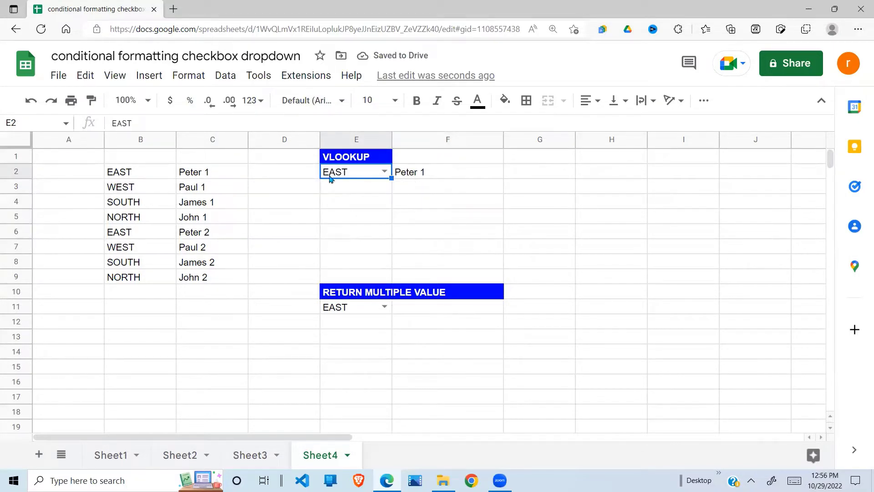
pyautogui.click(424, 176)
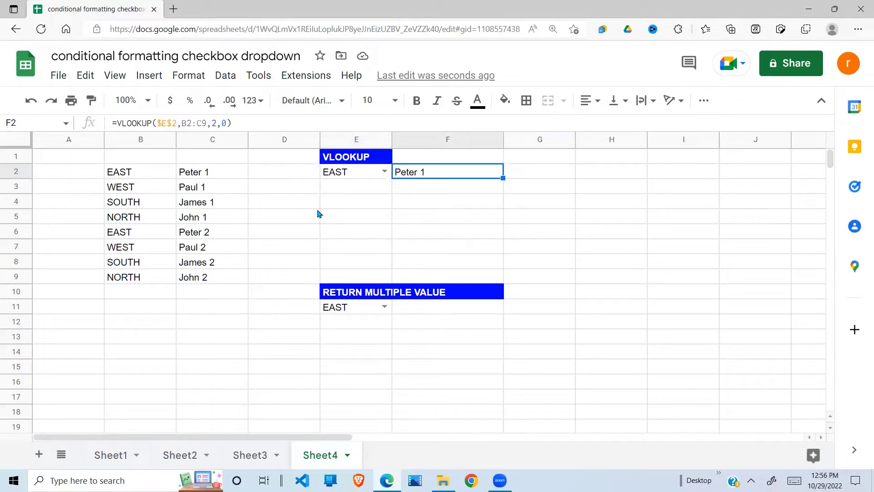
pyautogui.moveTo(141, 177); pyautogui.dragTo(219, 178)
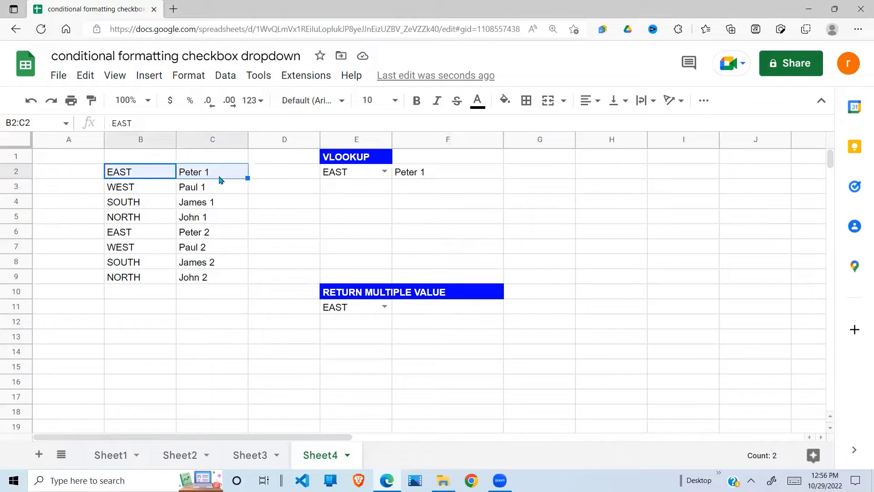
pyautogui.moveTo(140, 239); pyautogui.dragTo(217, 236)
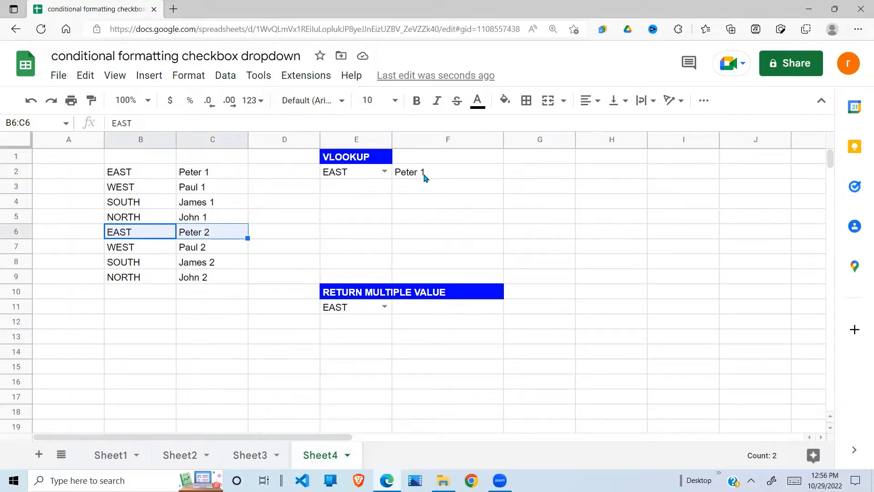
# Switch E2 back to NORTH and compare F2 with the John 1 and John 2 rows.
pyautogui.click(384, 172)
pyautogui.click(355, 210)
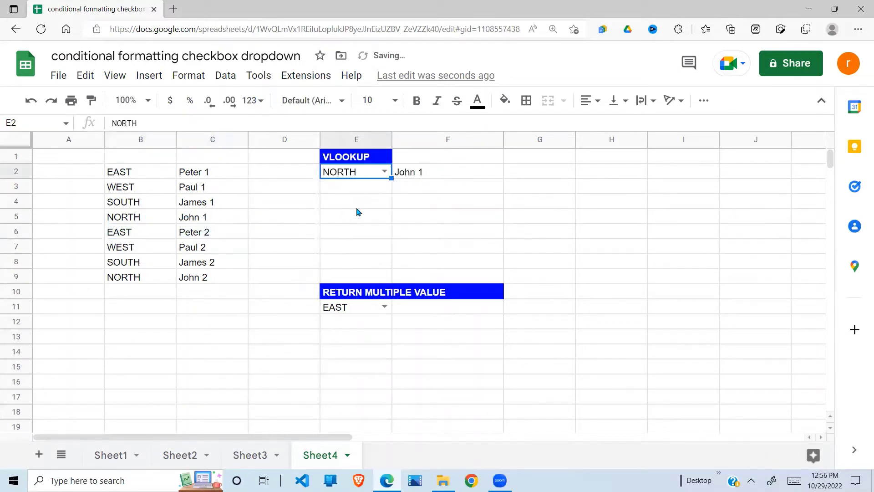
pyautogui.click(428, 176)
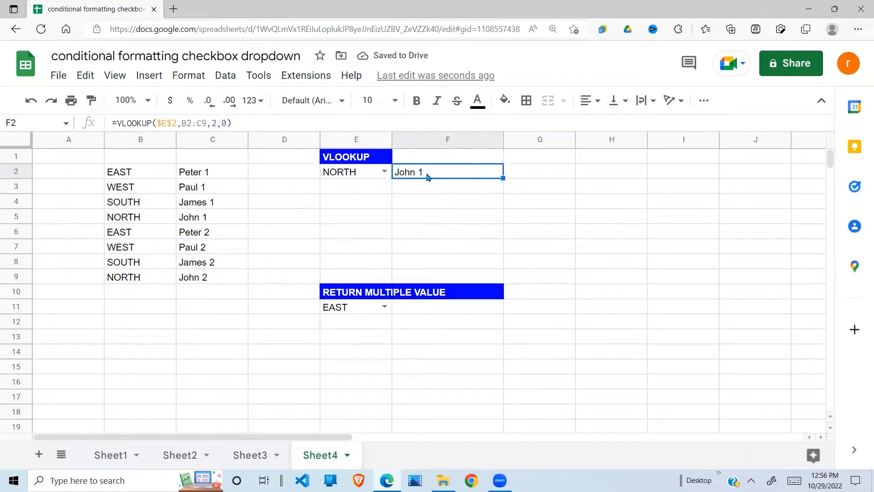
pyautogui.click(137, 220)
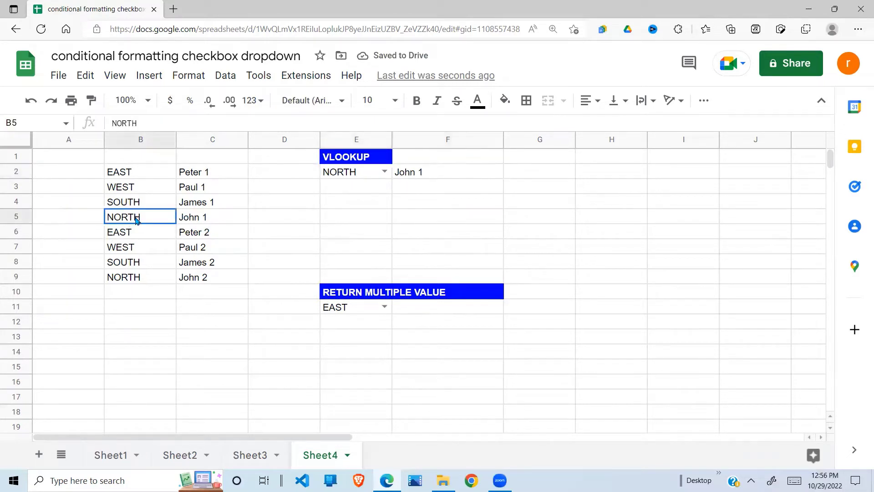
pyautogui.moveTo(137, 220); pyautogui.dragTo(201, 221)
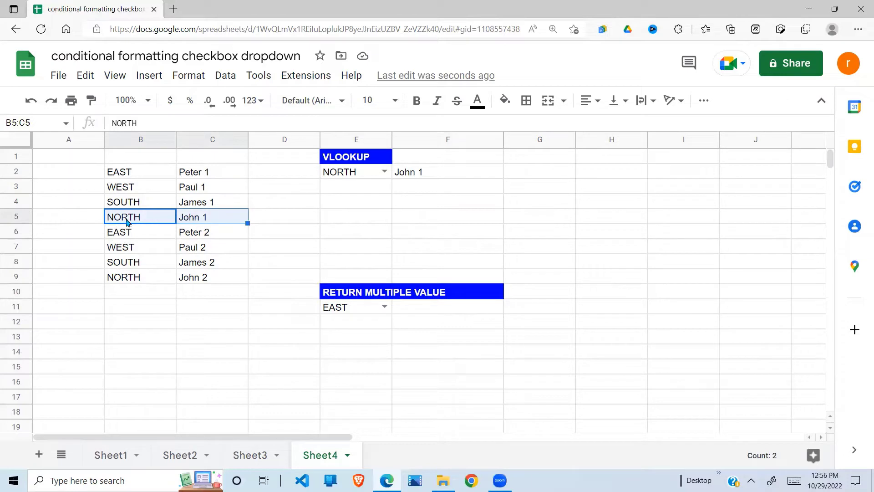
pyautogui.moveTo(131, 280); pyautogui.dragTo(205, 281)
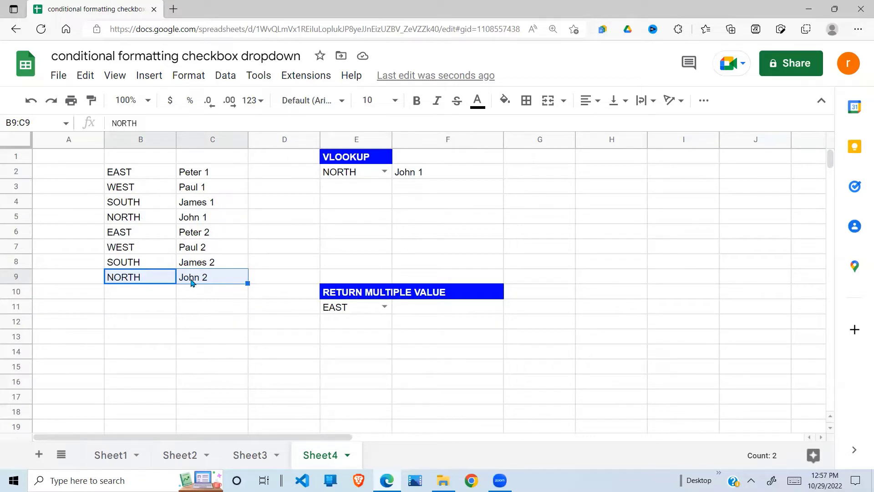
# Set the E11 dropdown to NORTH and select F11.
pyautogui.click(385, 307)
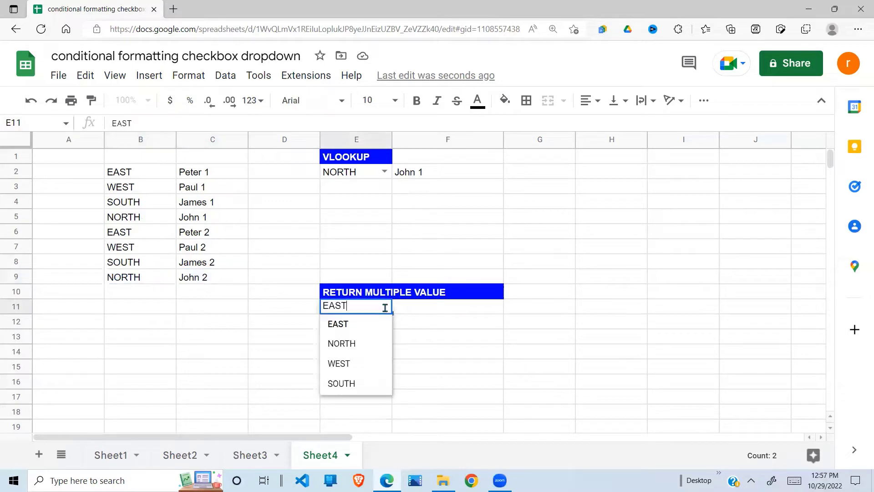
pyautogui.click(360, 344)
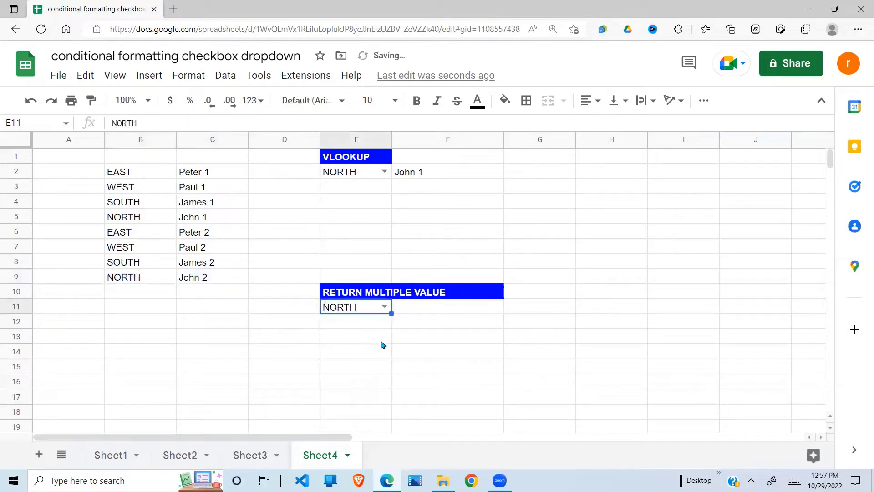
pyautogui.click(424, 311)
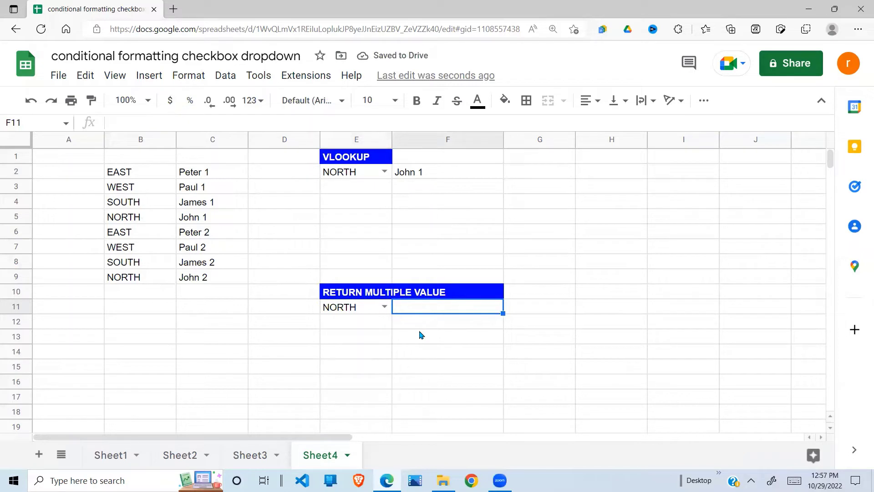
pyautogui.write('=')
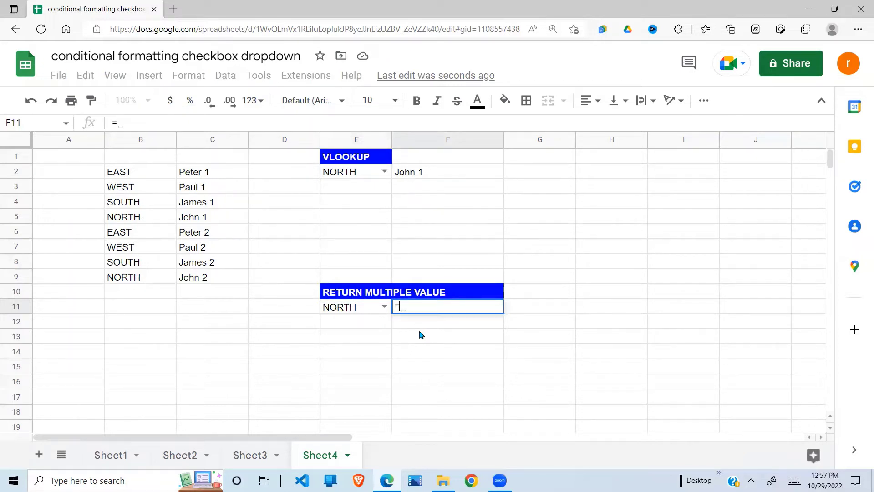
pyautogui.write('IF')
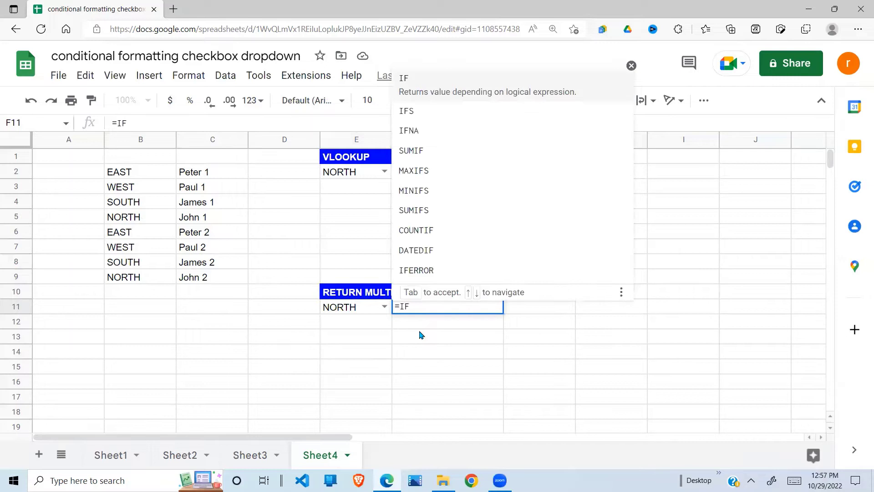
pyautogui.write('(')
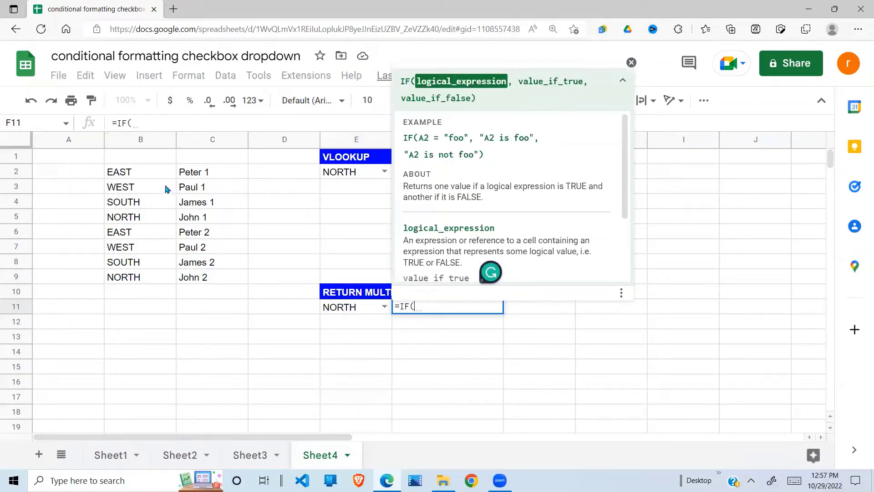
# Enter =IF(B2:B9=$E$11,C2:C9,"") in F11, which currently returns #VALUE!
pyautogui.moveTo(142, 172); pyautogui.dragTo(144, 276)
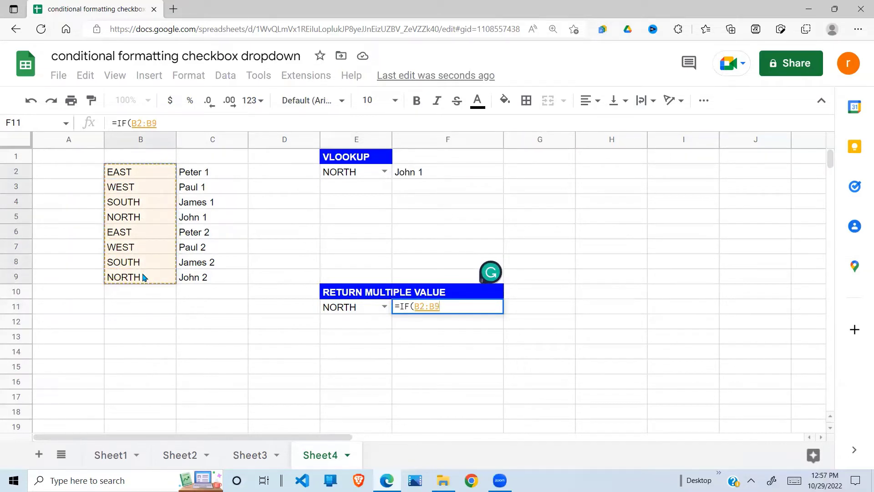
pyautogui.write('=')
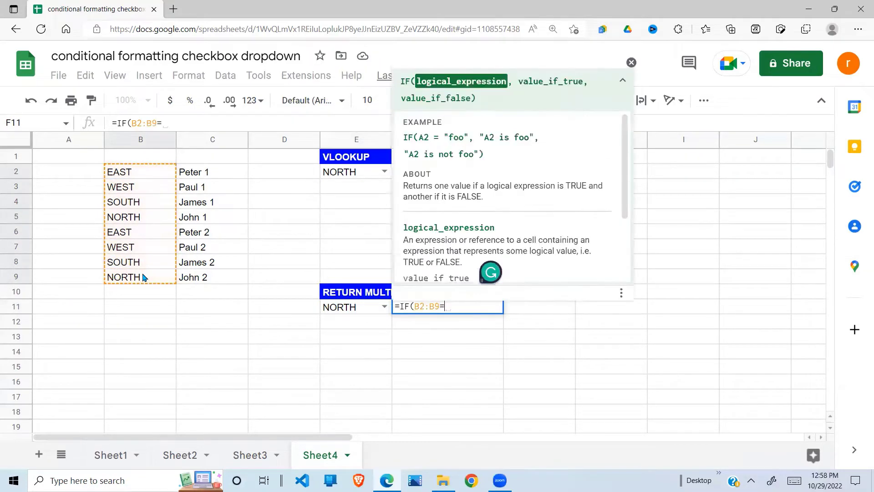
pyautogui.click(359, 311)
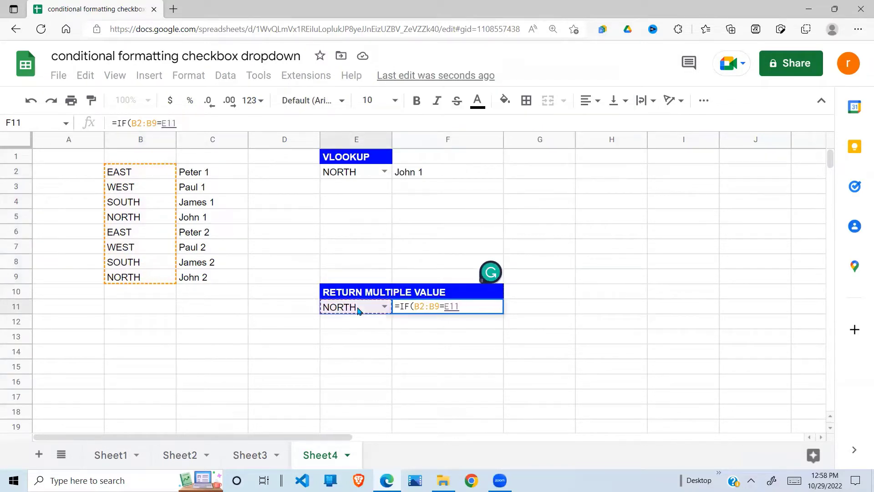
pyautogui.press('F4')
pyautogui.write('$E$11,')
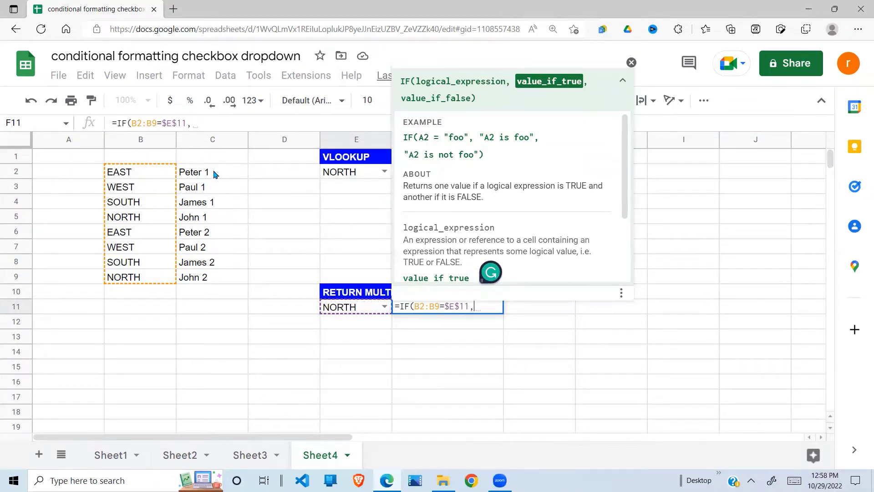
pyautogui.moveTo(213, 174); pyautogui.dragTo(210, 280)
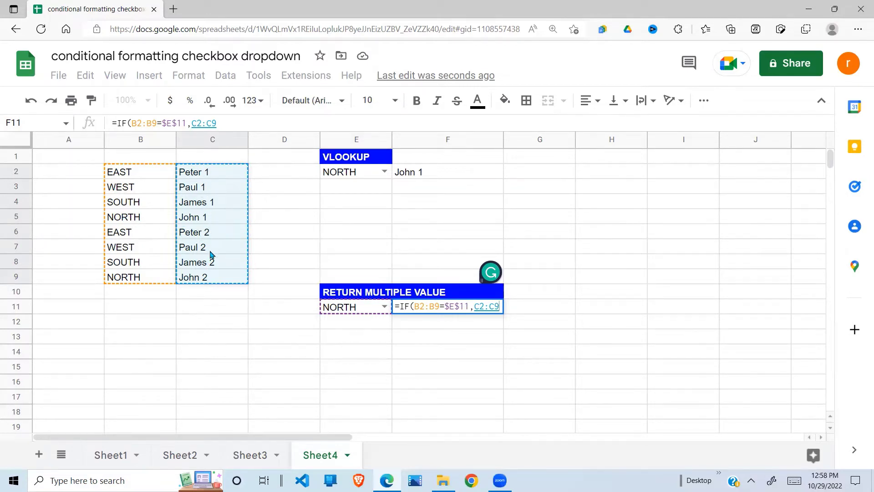
pyautogui.write(',')
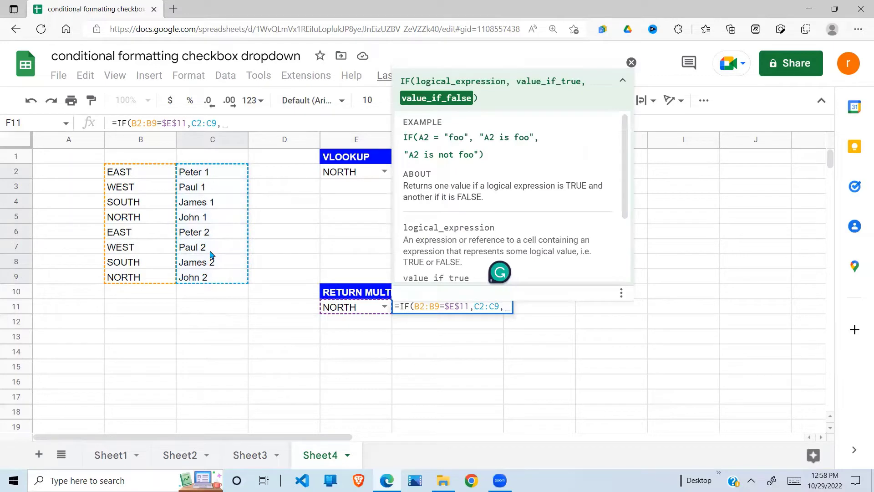
pyautogui.write('"')
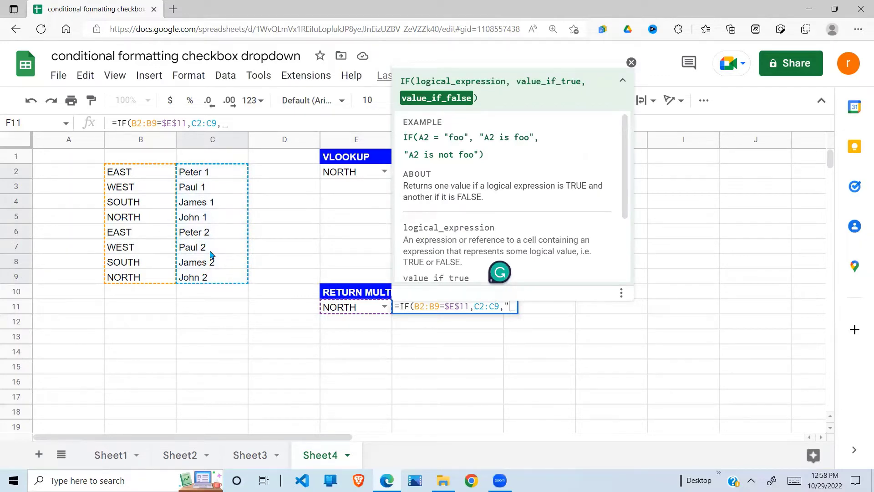
pyautogui.write('"')
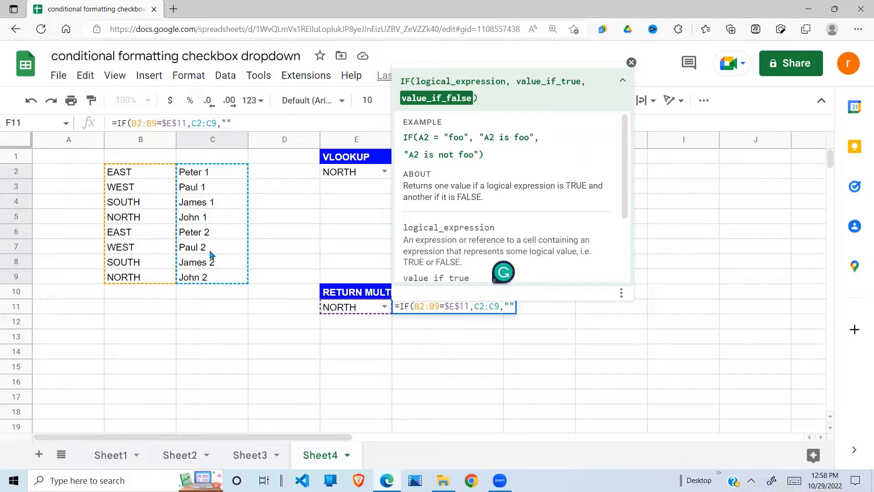
pyautogui.write(')')
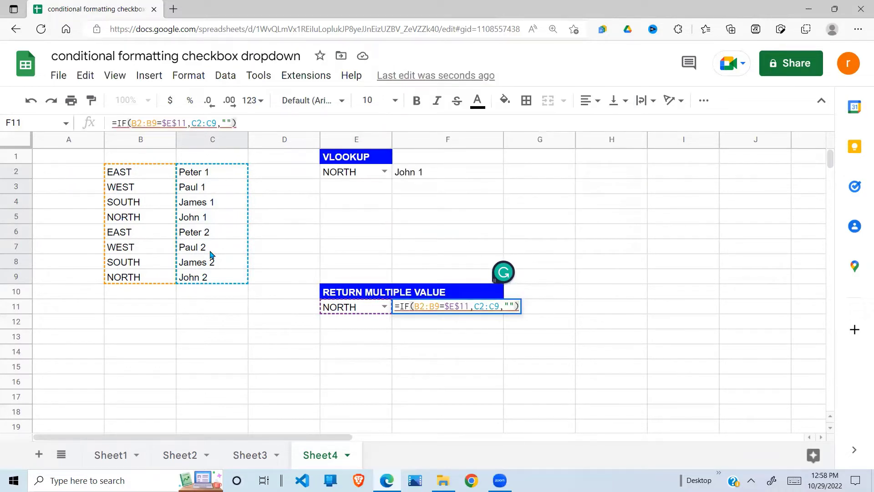
pyautogui.press('Return')
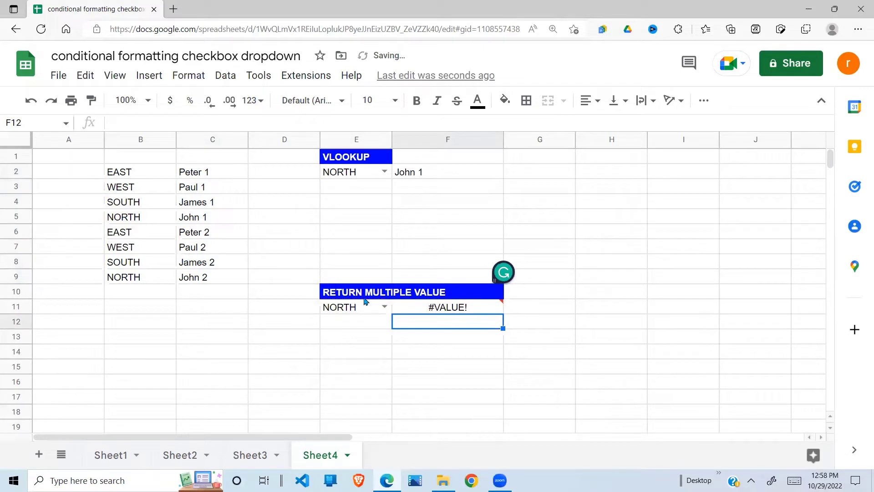
# Inspect the #VALUE! error in F11, then select its formula body for editing.
pyautogui.click(450, 310)
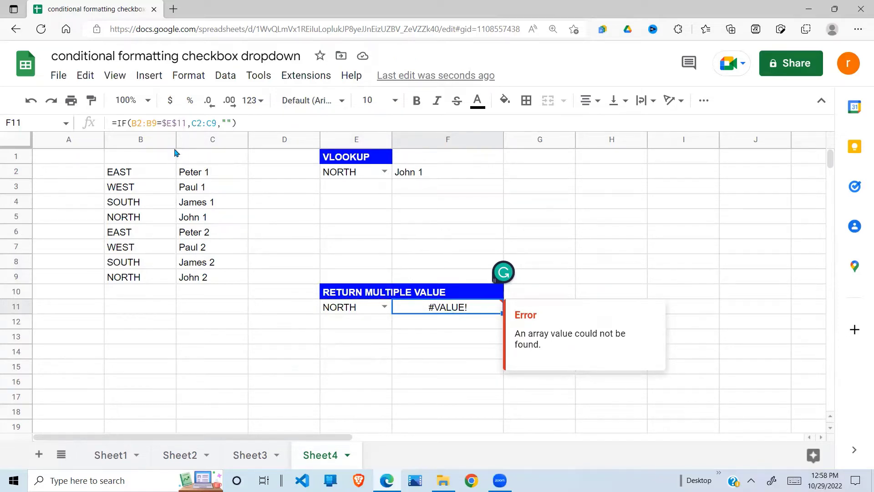
pyautogui.click(177, 123)
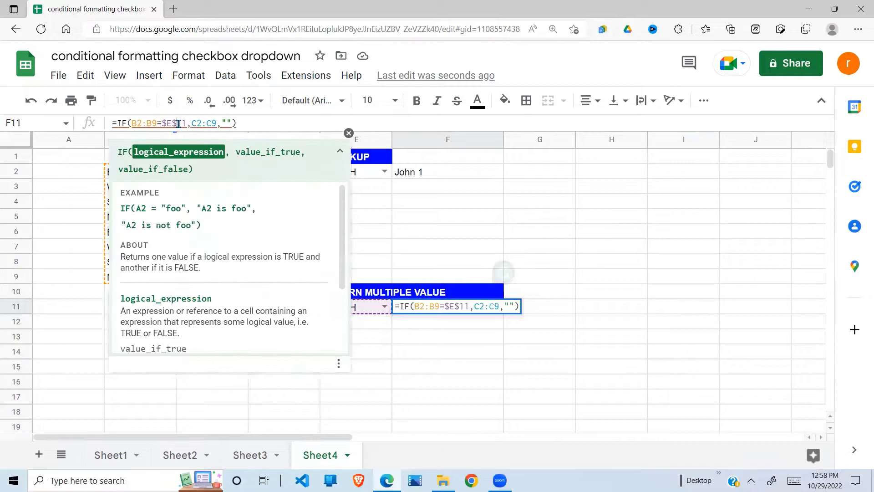
pyautogui.click(451, 309)
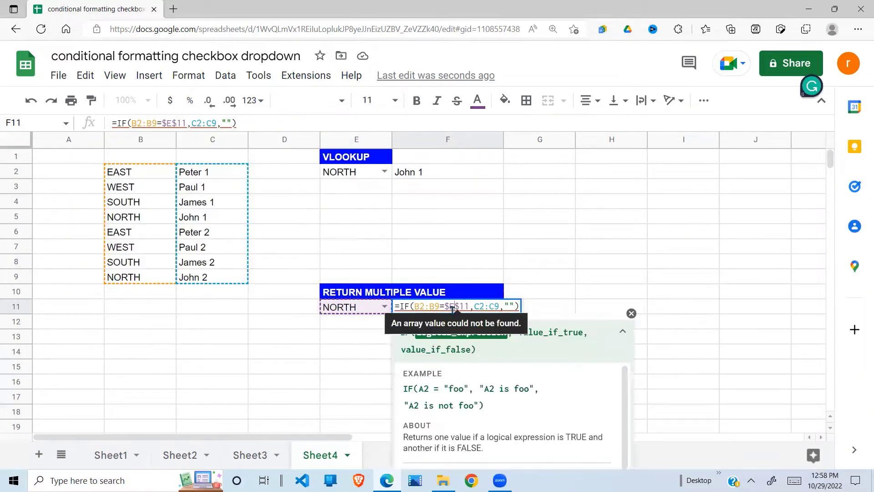
pyautogui.press('Return')
pyautogui.click(471, 310)
pyautogui.moveTo(448, 307)
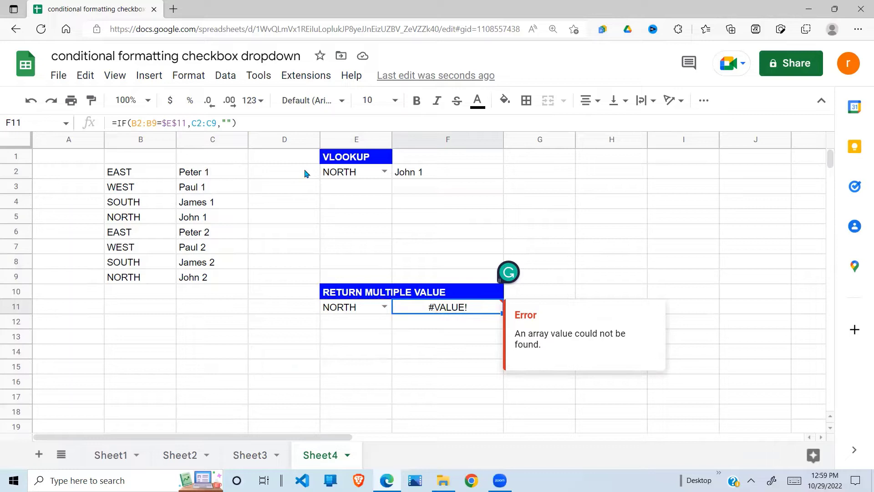
pyautogui.click(240, 122)
pyautogui.moveTo(240, 122); pyautogui.dragTo(117, 123)
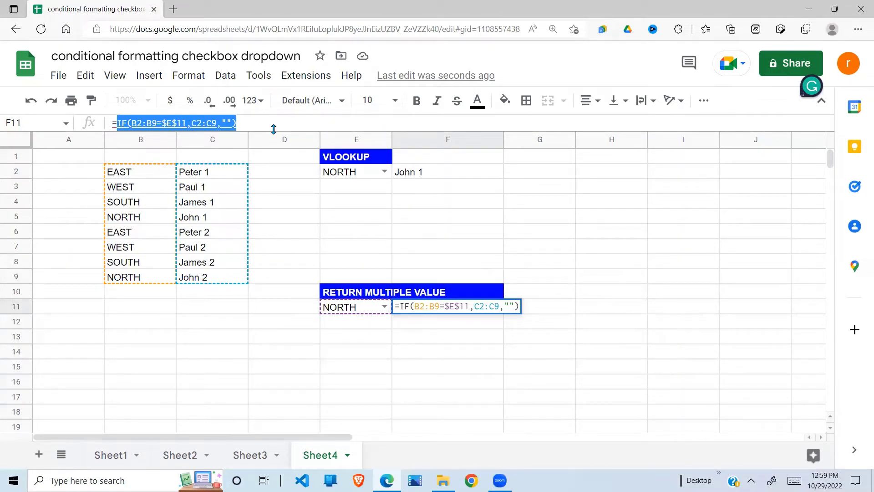
# Wrap the F11 IF formula in ArrayFormula, spilling John 1 to F14 and John 2 to F18.
pyautogui.hotkey('ctrl', 'shift', 'Return')
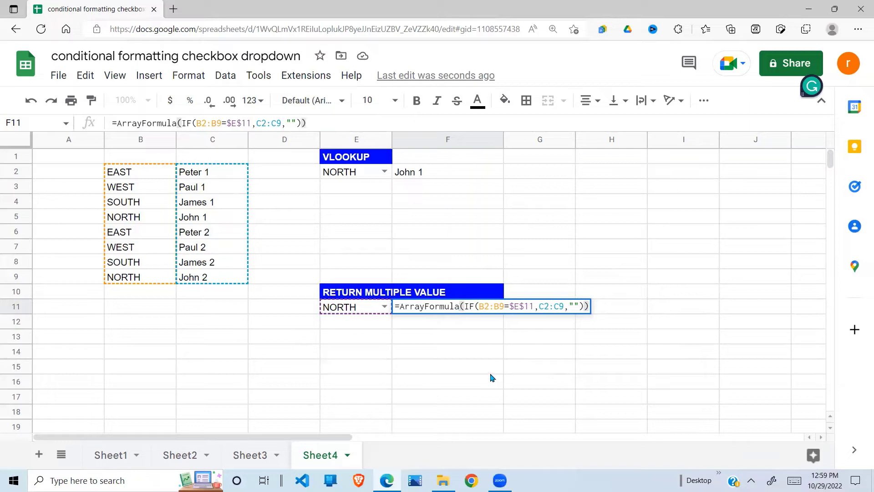
pyautogui.press('Return')
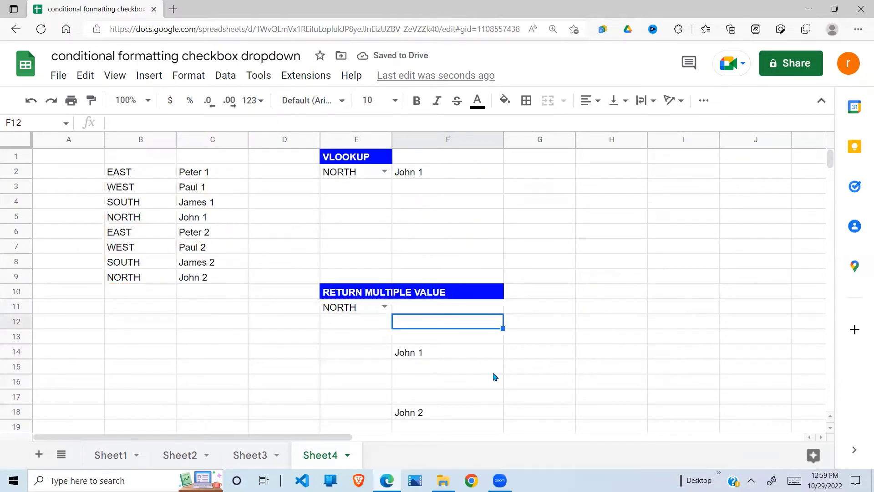
pyautogui.click(428, 362)
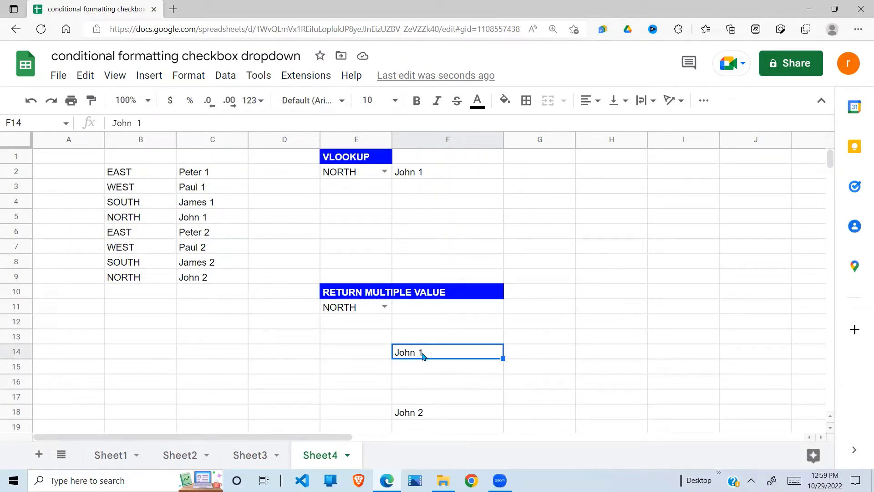
pyautogui.click(422, 413)
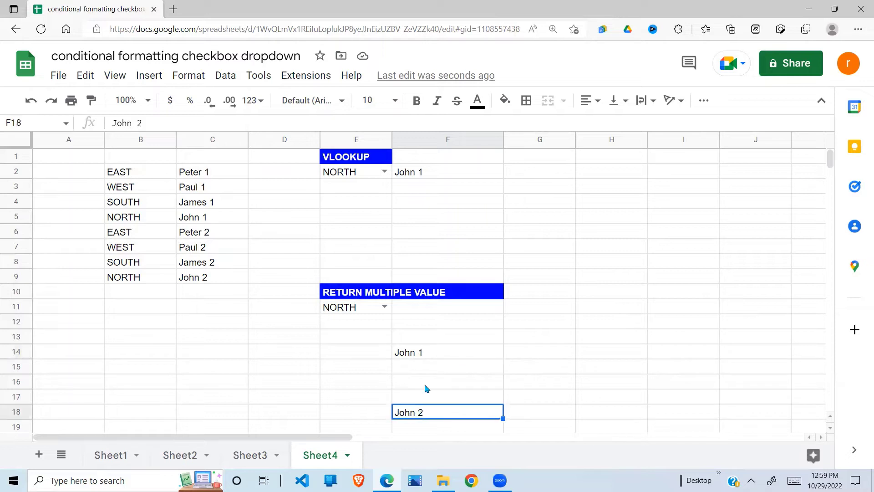
pyautogui.click(415, 313)
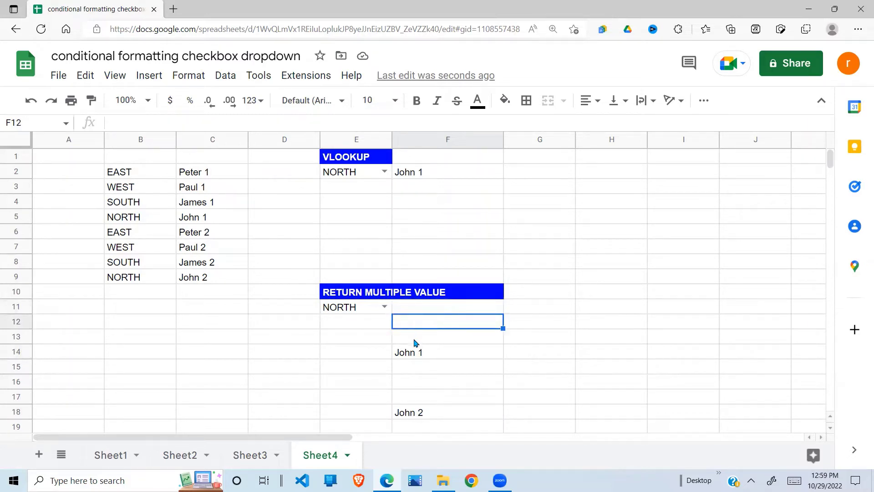
# Check the blank result cells below F11 against the names in column C.
pyautogui.click(414, 339)
pyautogui.click(411, 367)
pyautogui.click(413, 382)
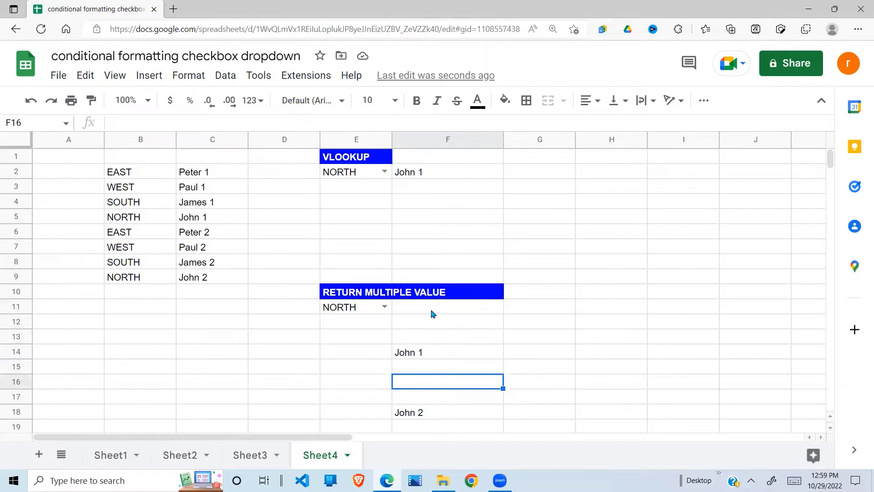
pyautogui.click(427, 313)
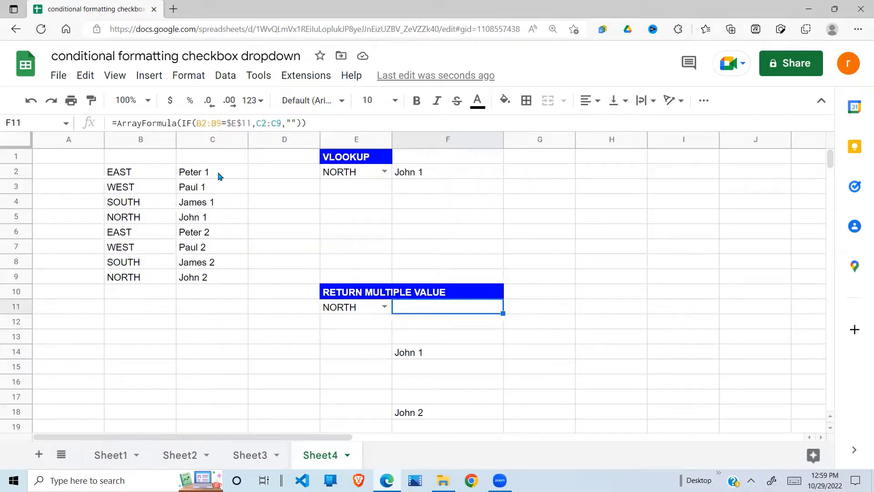
pyautogui.moveTo(219, 177); pyautogui.dragTo(227, 212)
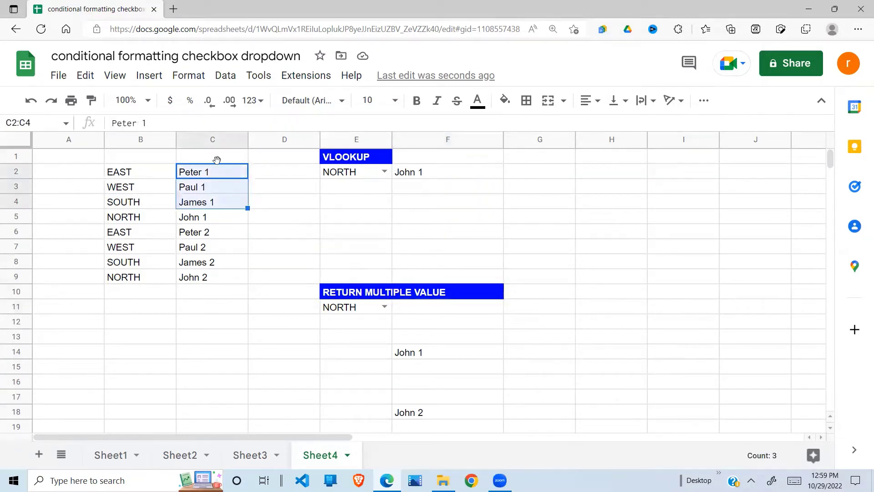
pyautogui.click(451, 313)
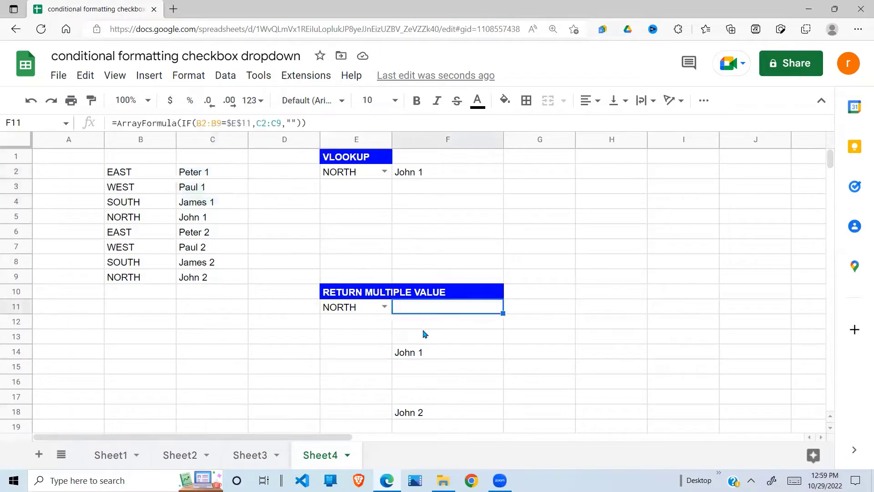
# Compare results F14 to F18 with the names Peter 1 through James 2.
pyautogui.click(421, 322)
pyautogui.click(421, 353)
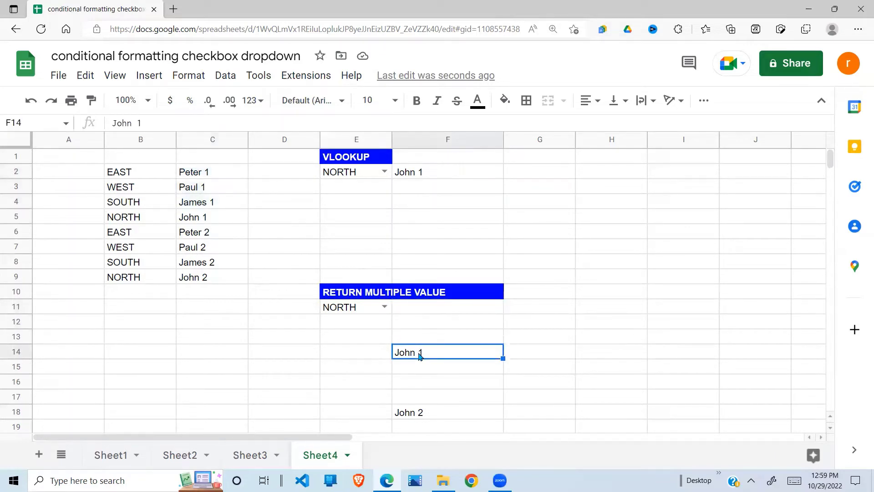
pyautogui.moveTo(218, 172); pyautogui.dragTo(220, 205)
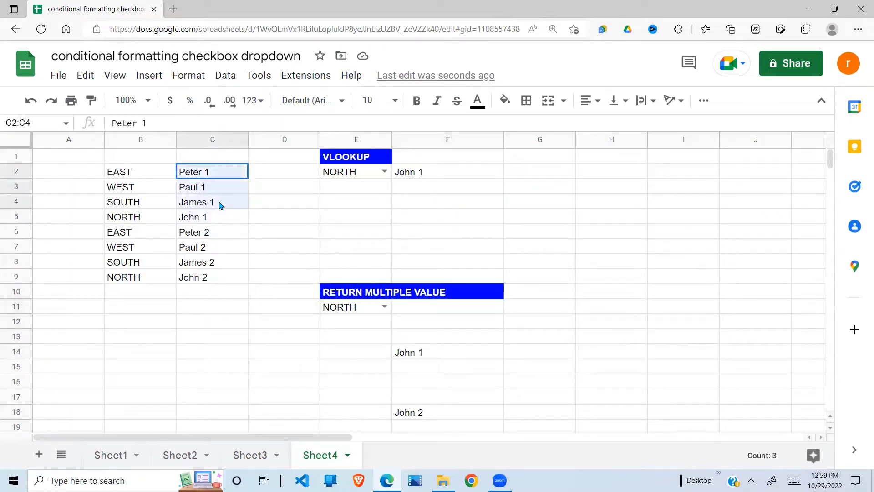
pyautogui.click(425, 354)
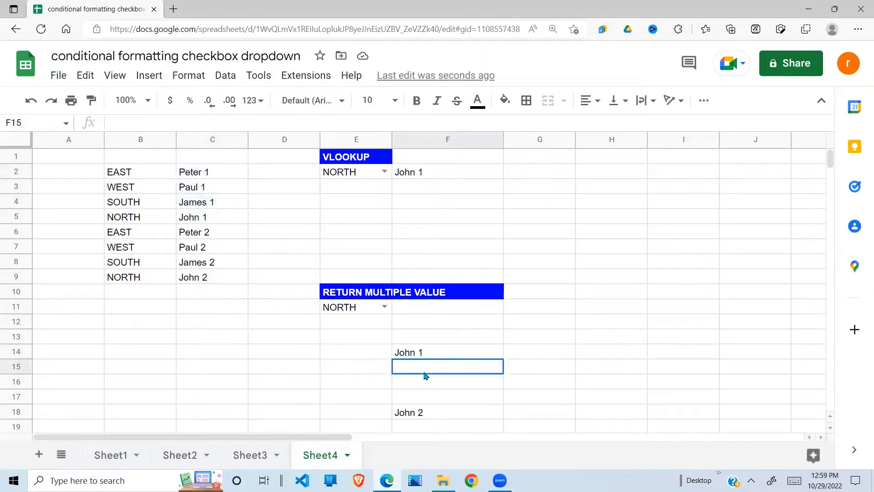
pyautogui.moveTo(423, 375); pyautogui.dragTo(426, 400)
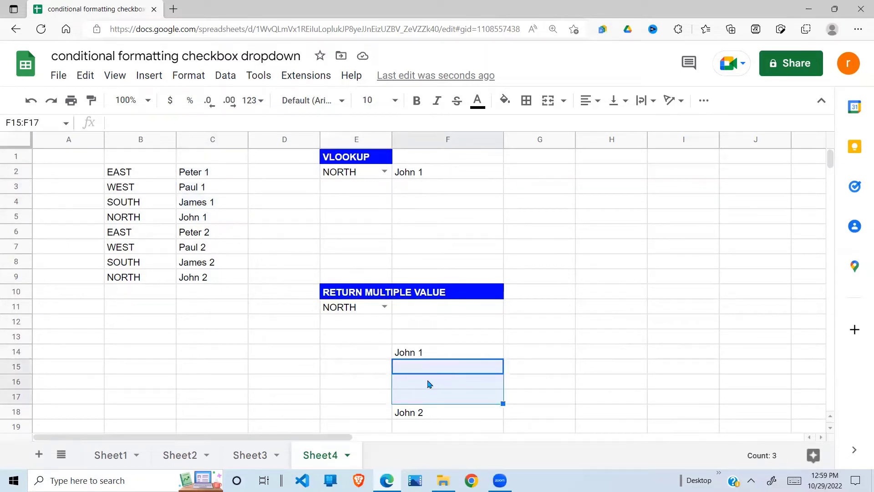
pyautogui.click(409, 415)
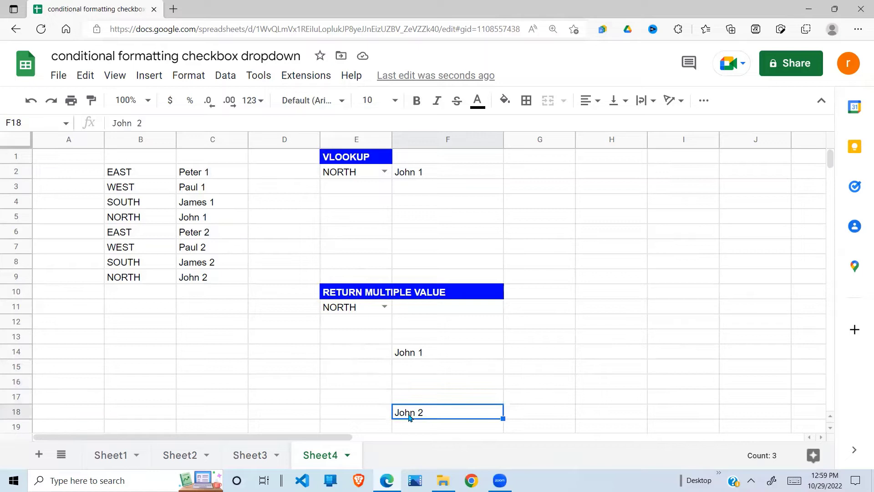
pyautogui.moveTo(196, 235); pyautogui.dragTo(212, 268)
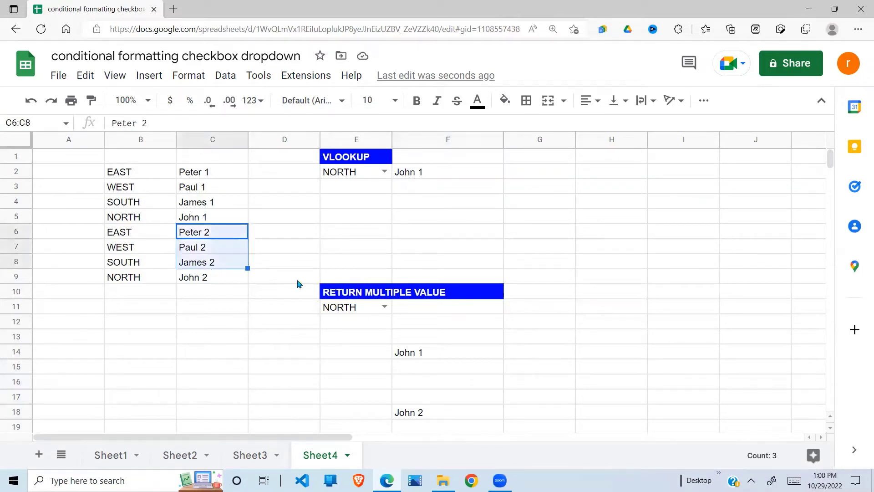
pyautogui.click(420, 413)
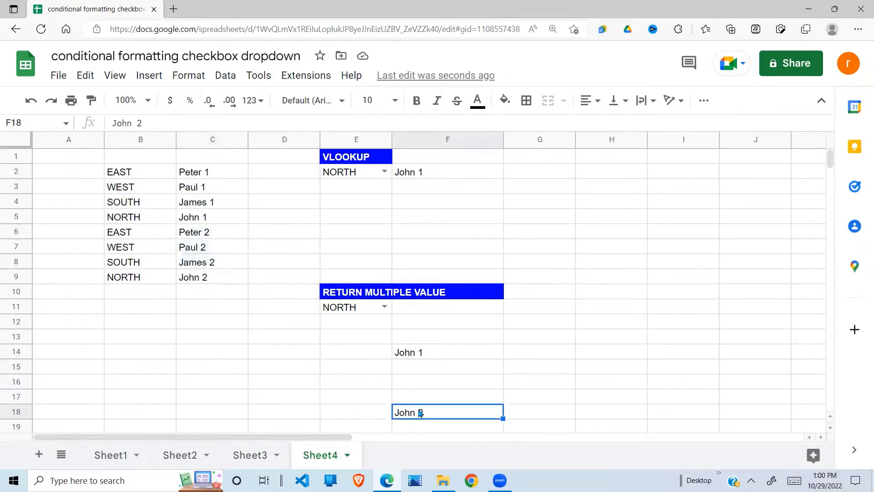
# Try EAST in E11, then return it to NORTH and reselect the ArrayFormula in F11.
pyautogui.click(384, 306)
pyautogui.click(348, 328)
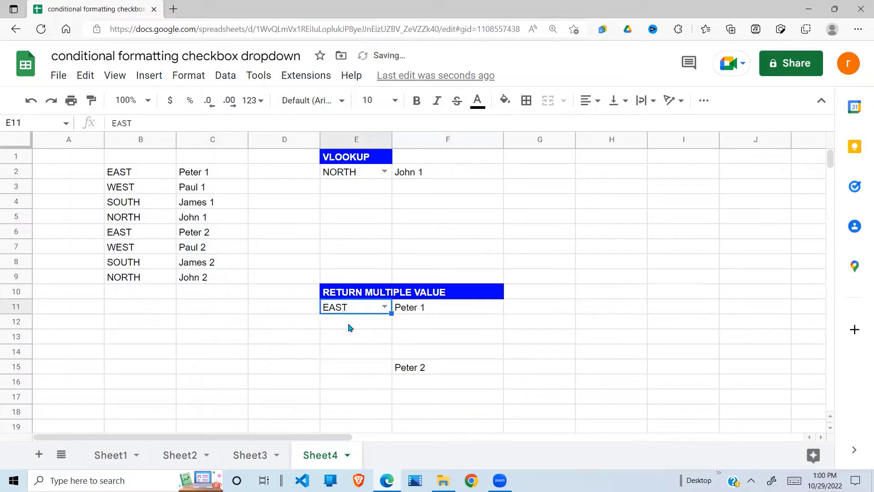
pyautogui.click(418, 308)
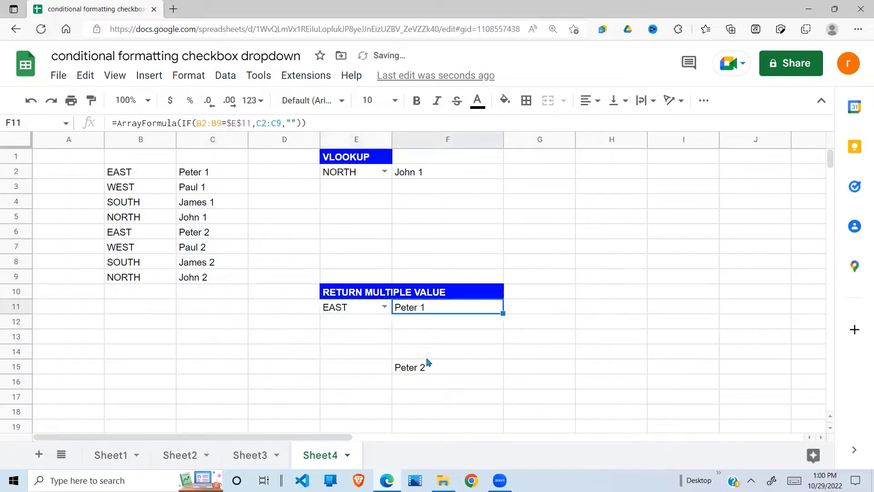
pyautogui.click(427, 366)
pyautogui.click(384, 306)
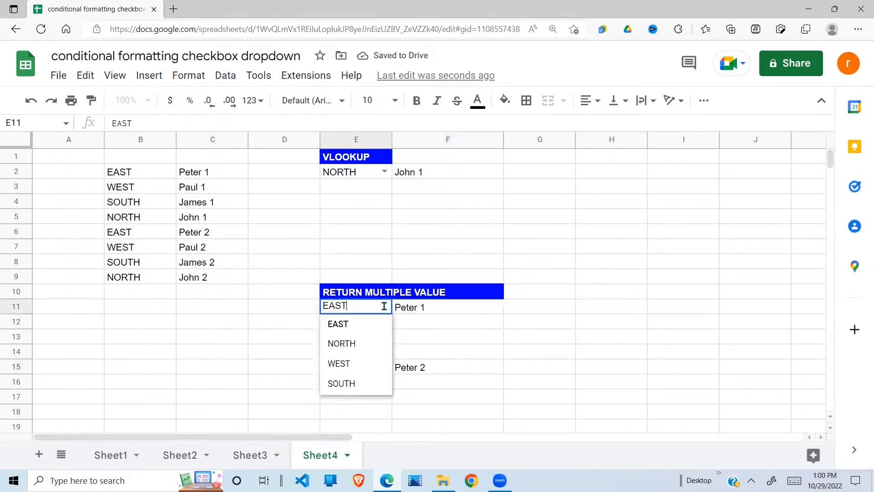
pyautogui.click(352, 345)
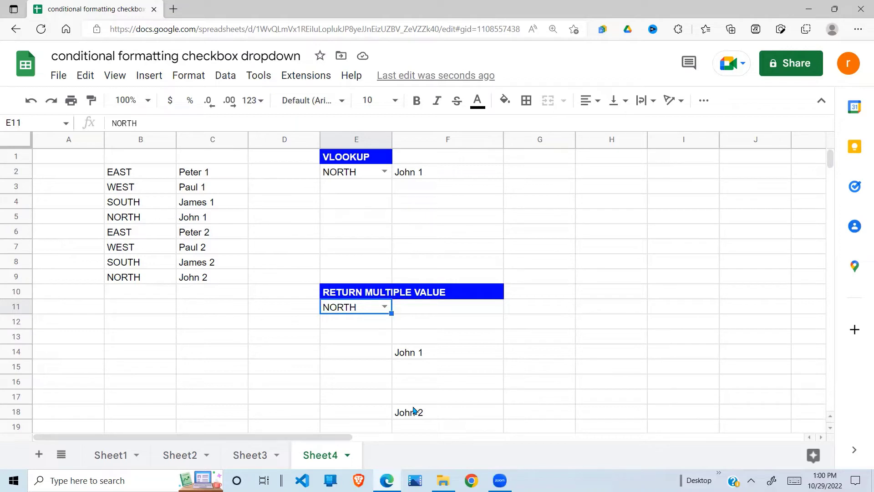
pyautogui.click(450, 310)
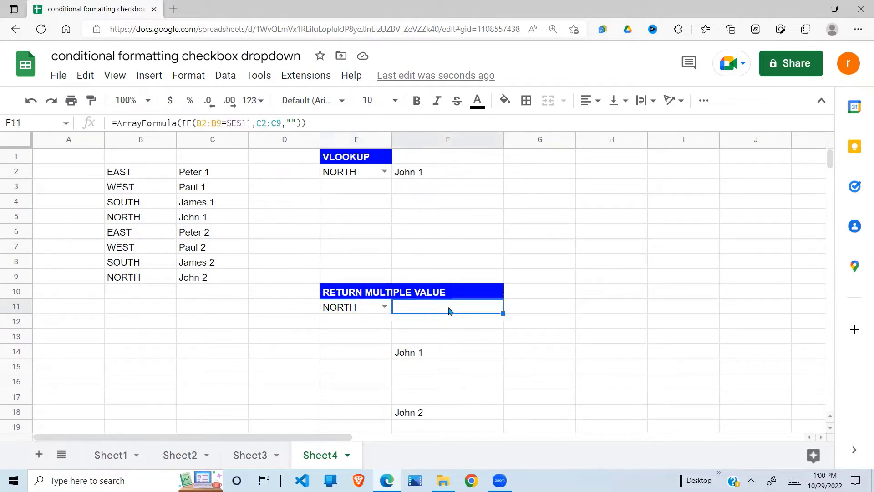
# Change F11 to =SORT(ArrayFormula(IF(B2:B9=$E$11,C2:C9,"")),1,TRUE).
pyautogui.click(115, 126)
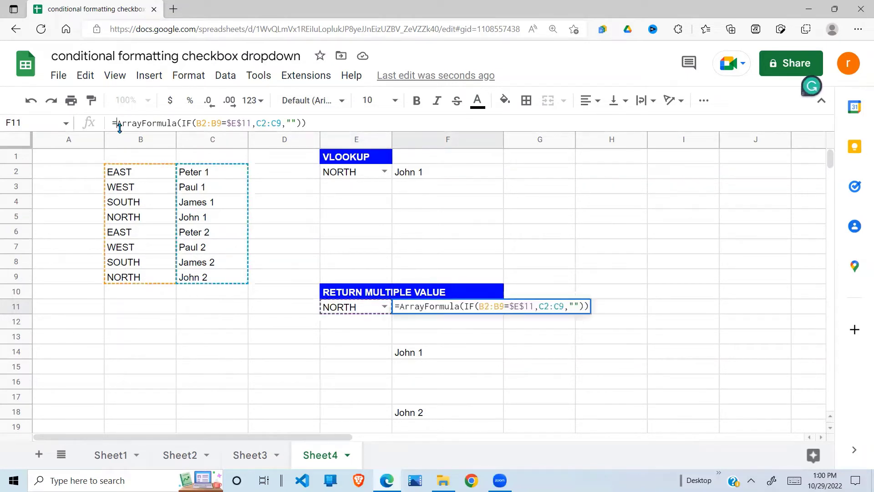
pyautogui.write('SOR')
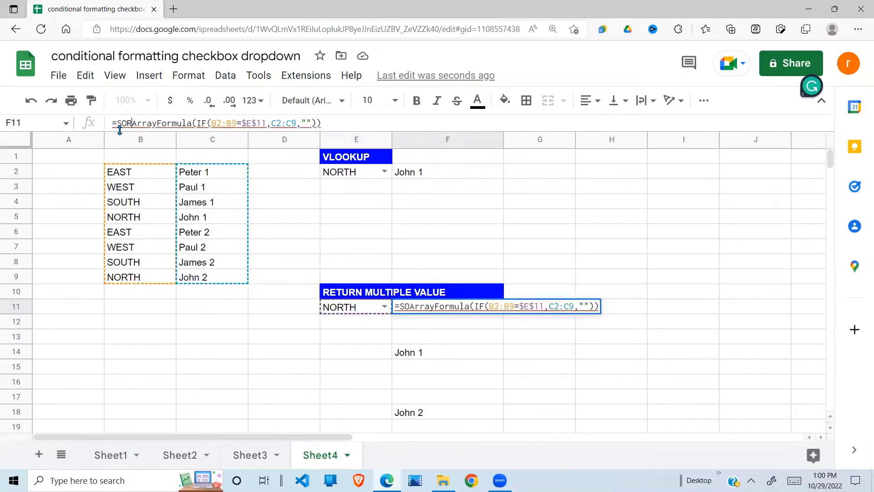
pyautogui.write('T')
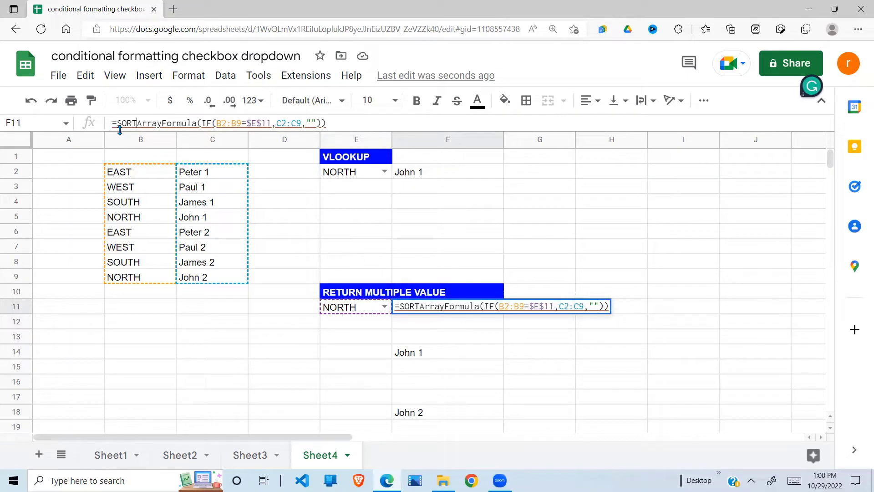
pyautogui.write('(')
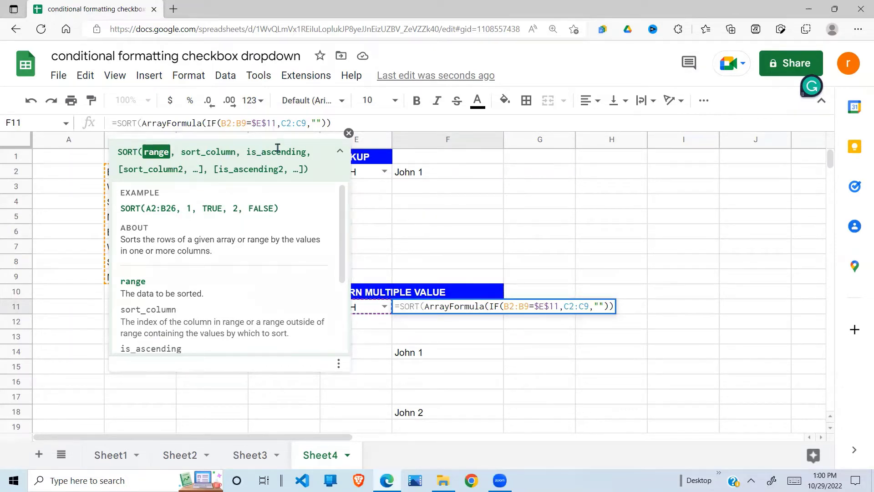
pyautogui.click(335, 123)
pyautogui.write(',1')
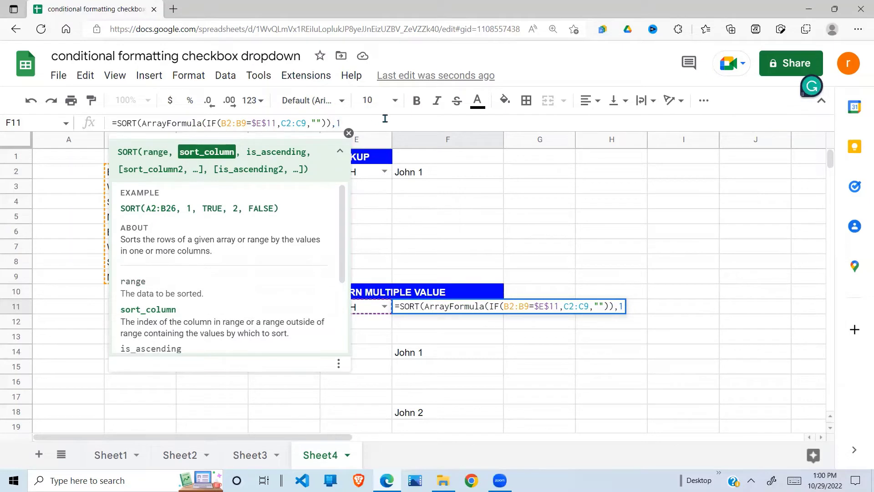
pyautogui.write(',')
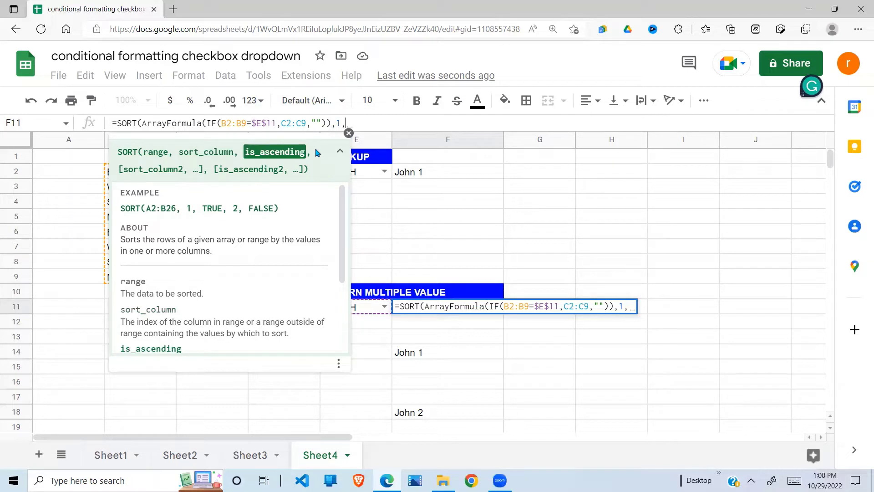
pyautogui.moveTo(343, 215)
pyautogui.mouseDown()
pyautogui.moveTo(348, 292)
pyautogui.moveTo(360, 222)
pyautogui.mouseUp()
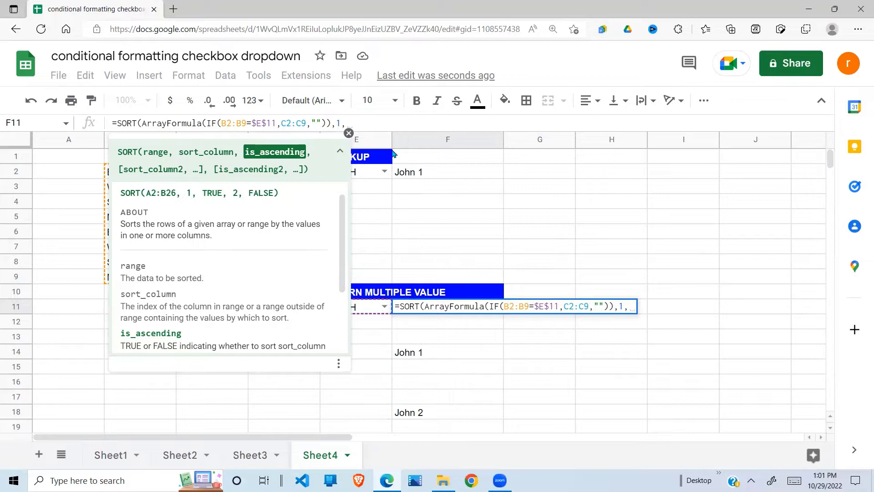
pyautogui.click(355, 123)
pyautogui.write('T')
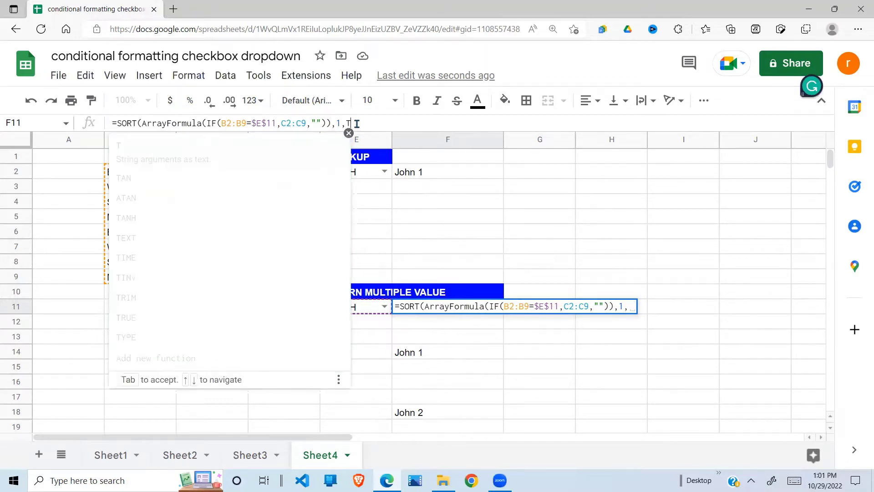
pyautogui.write('RUE')
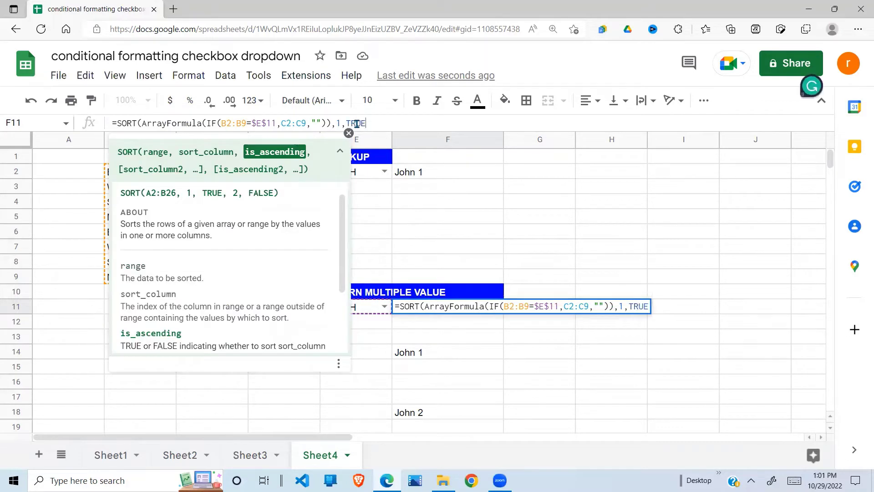
pyautogui.write(')')
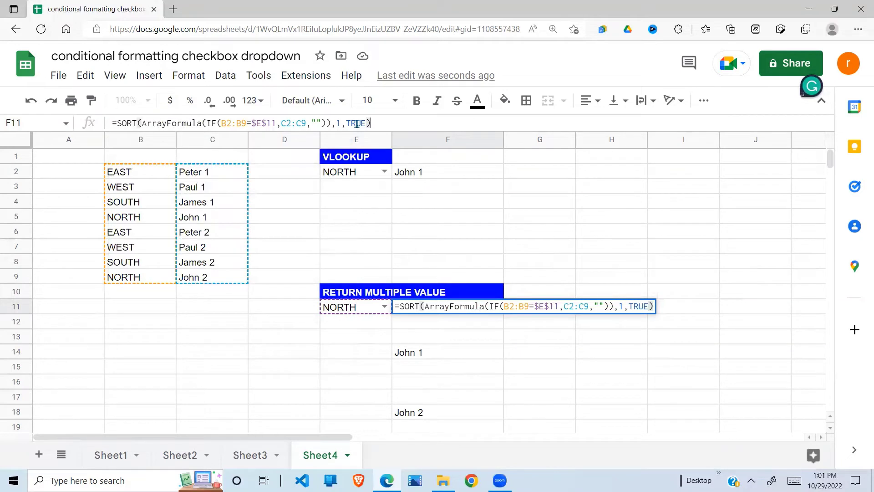
pyautogui.press('Return')
# Change the F11 SORT order to descending with FALSE and review the results.
pyautogui.click(449, 370)
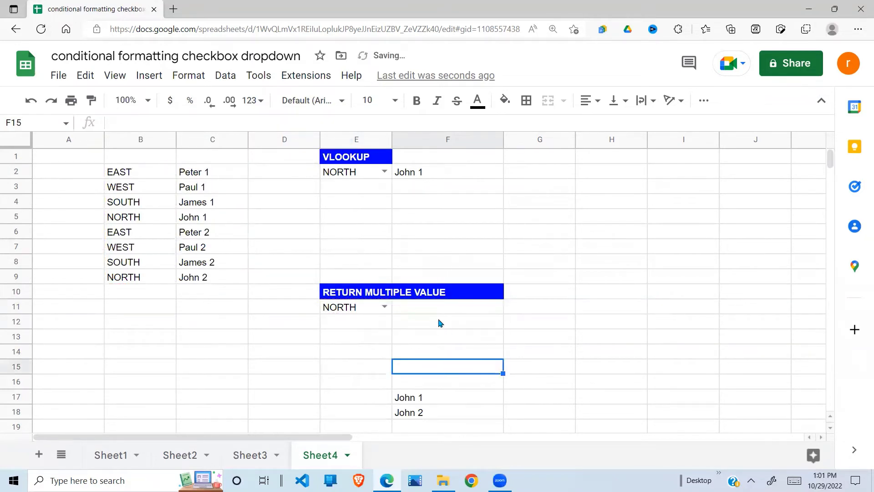
pyautogui.moveTo(437, 311); pyautogui.dragTo(439, 390)
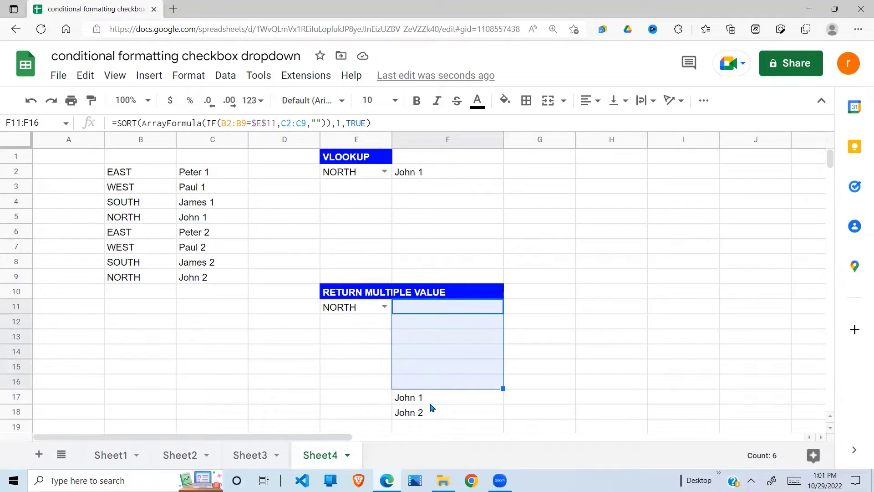
pyautogui.click(365, 123)
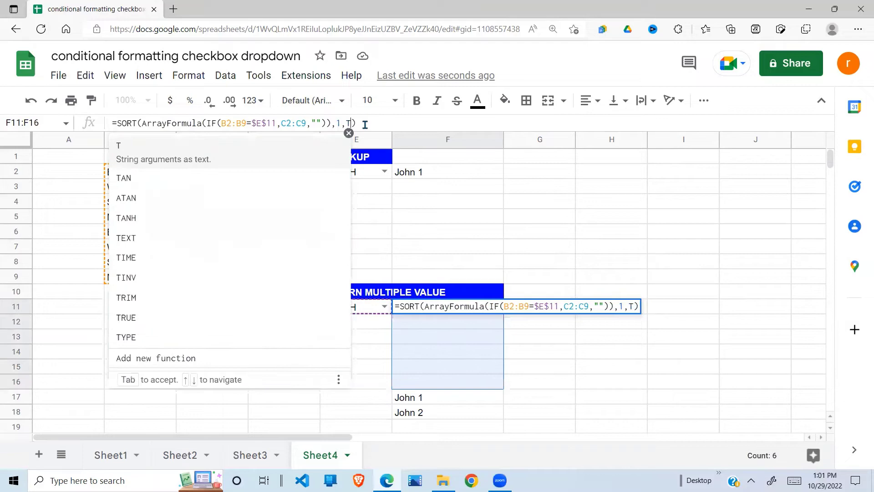
pyautogui.press('BackSpace')
pyautogui.write('FAL')
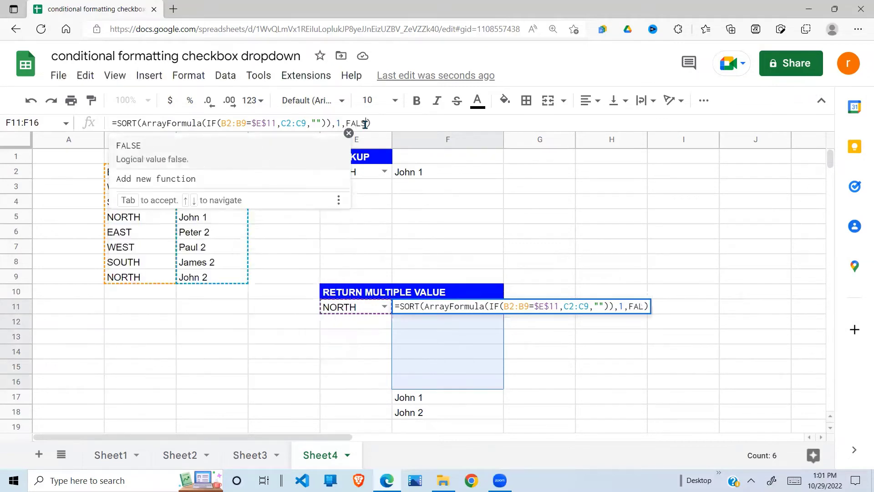
pyautogui.write('SE')
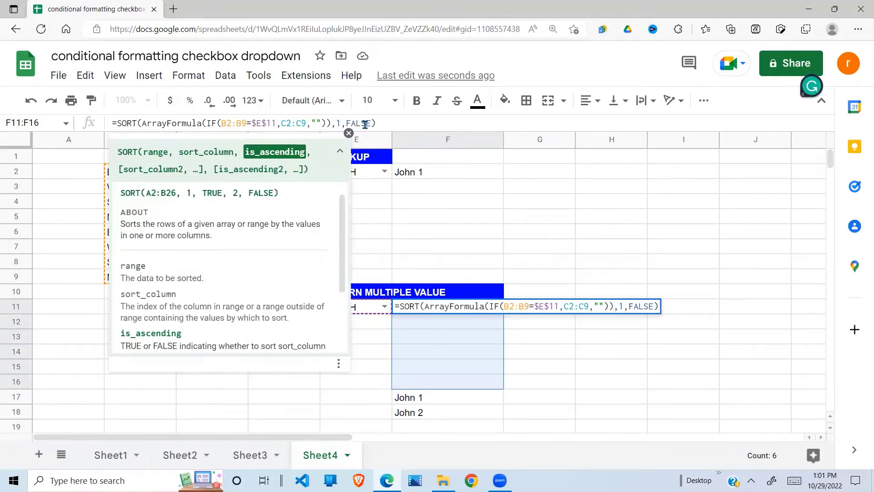
pyautogui.press('Return')
pyautogui.click(439, 354)
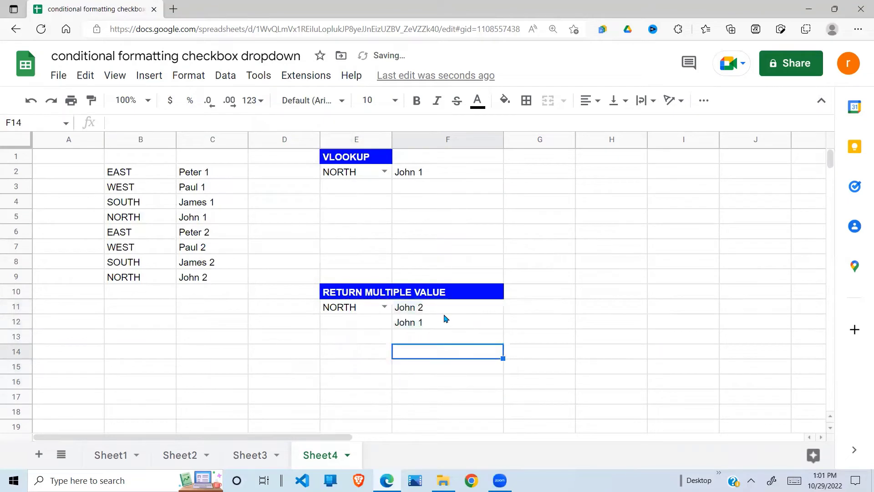
pyautogui.click(438, 310)
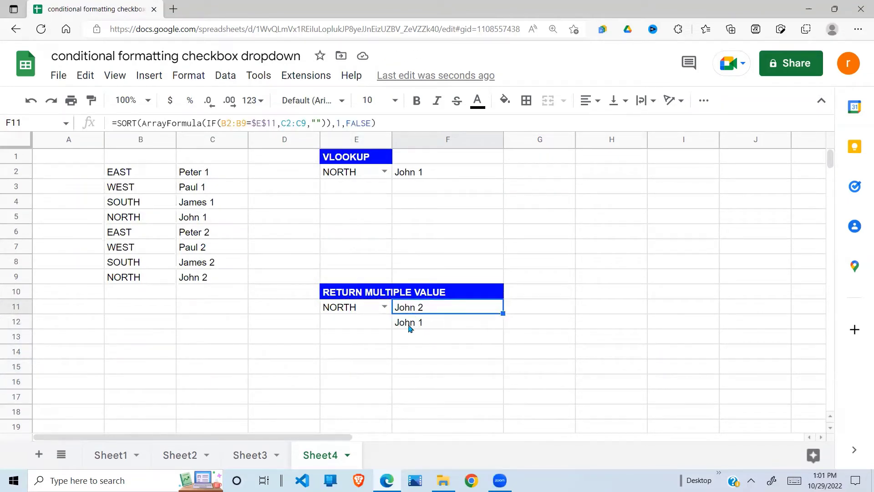
pyautogui.click(453, 325)
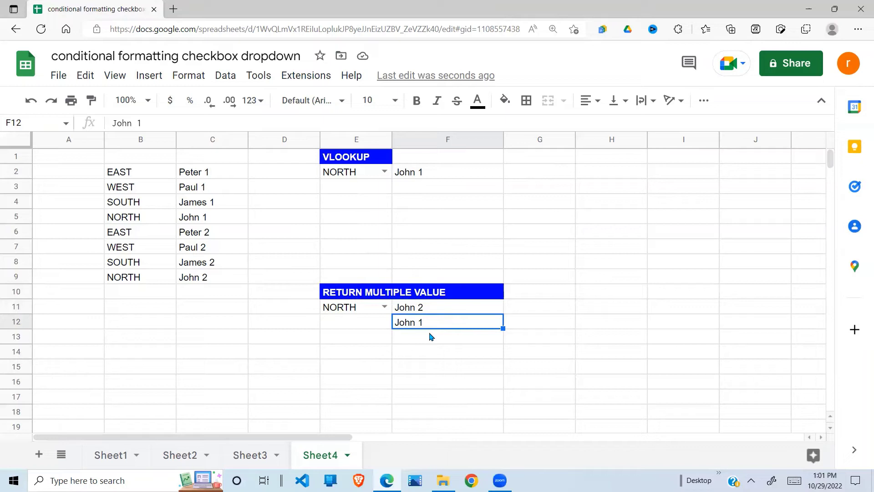
pyautogui.click(445, 314)
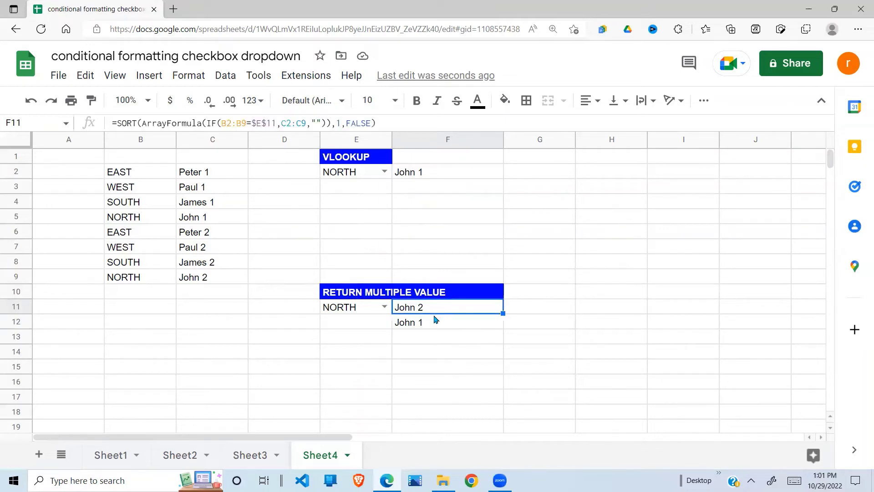
# Cycle E11 through EAST, WEST and SOUTH, ending on SOUTH with James 2, James 1.
pyautogui.click(385, 307)
pyautogui.click(341, 344)
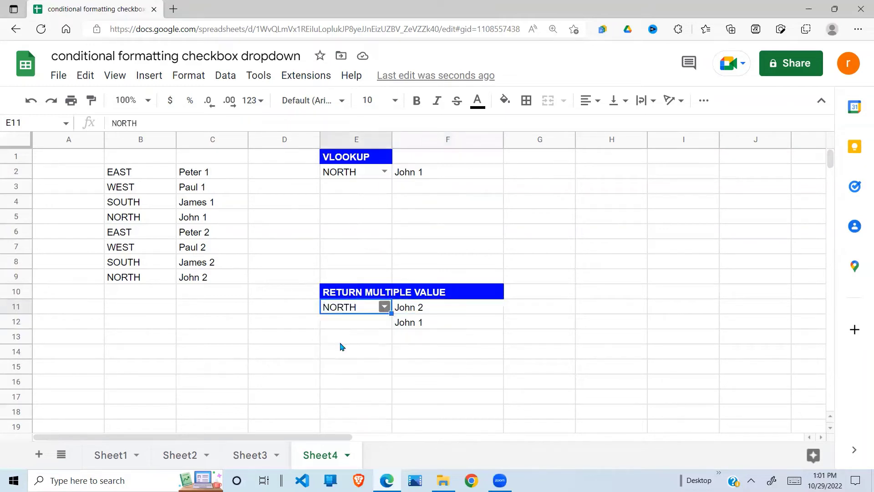
pyautogui.click(385, 306)
pyautogui.click(340, 325)
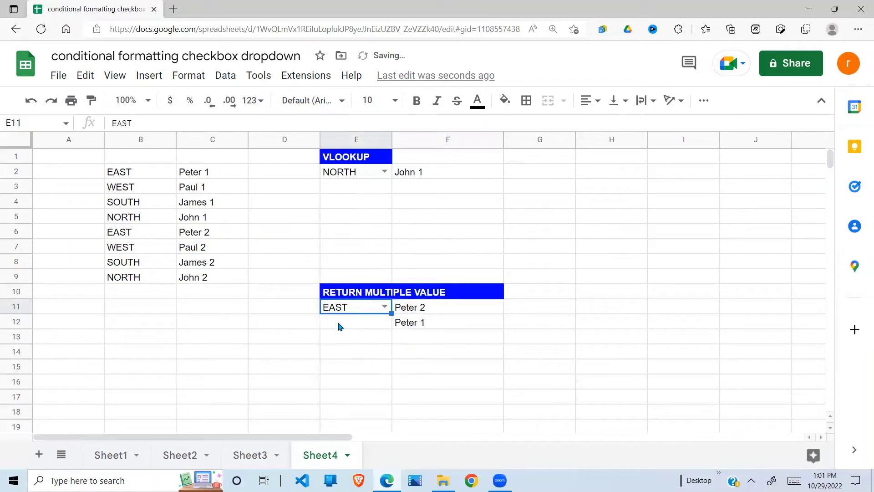
pyautogui.click(384, 307)
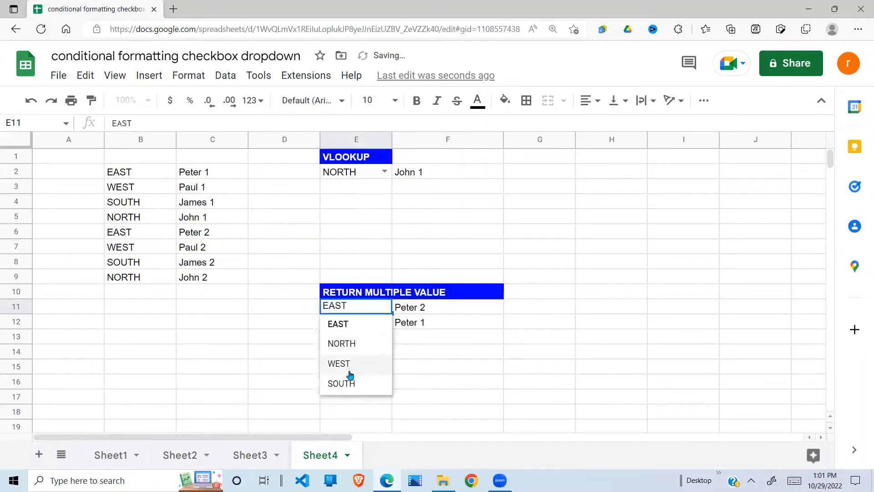
pyautogui.click(349, 372)
pyautogui.click(386, 308)
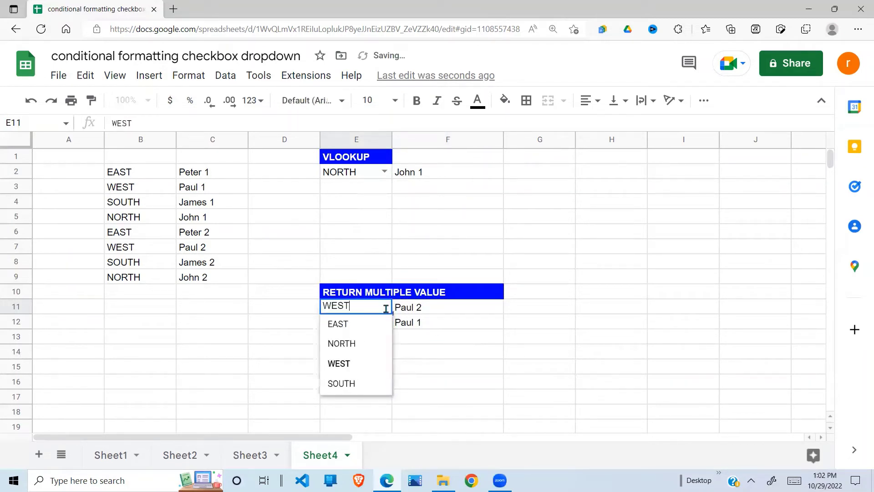
pyautogui.click(345, 383)
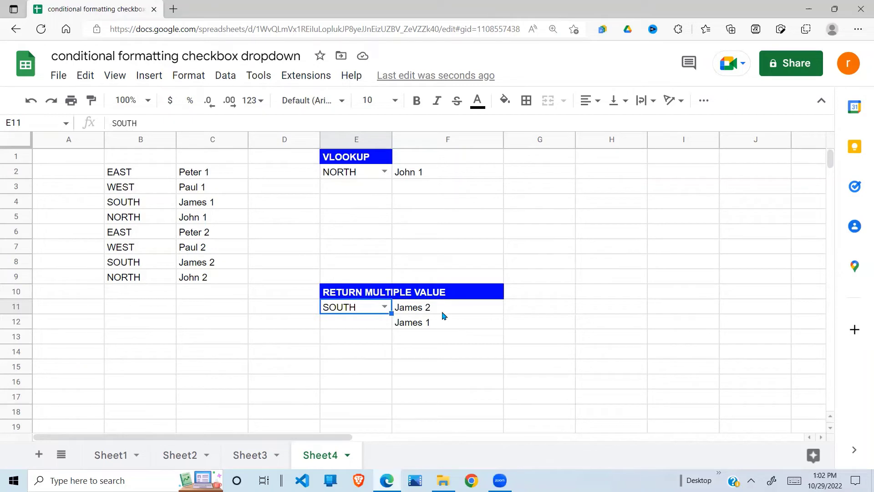
pyautogui.click(442, 312)
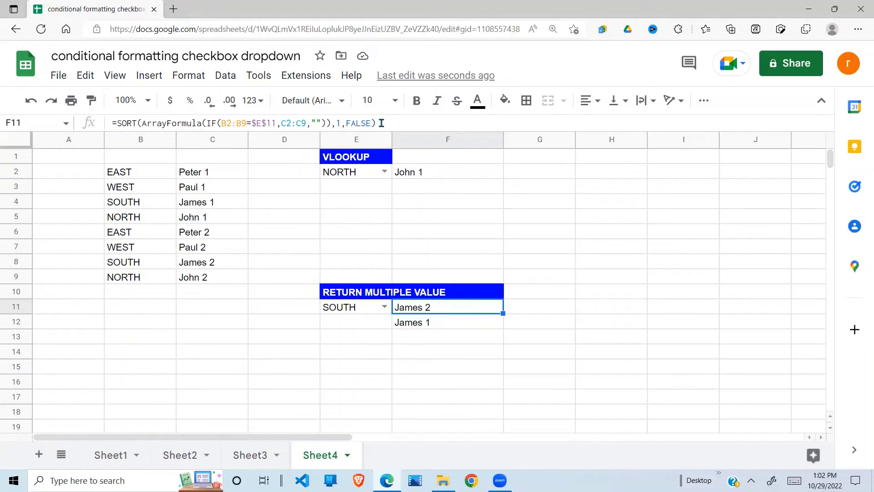
# Wrap the sorted F11 list in TEXTJOIN with ", " separator, showing "James 2, James 1".
pyautogui.moveTo(378, 123); pyautogui.dragTo(121, 114)
pyautogui.hotkey('ctrl', 'c')
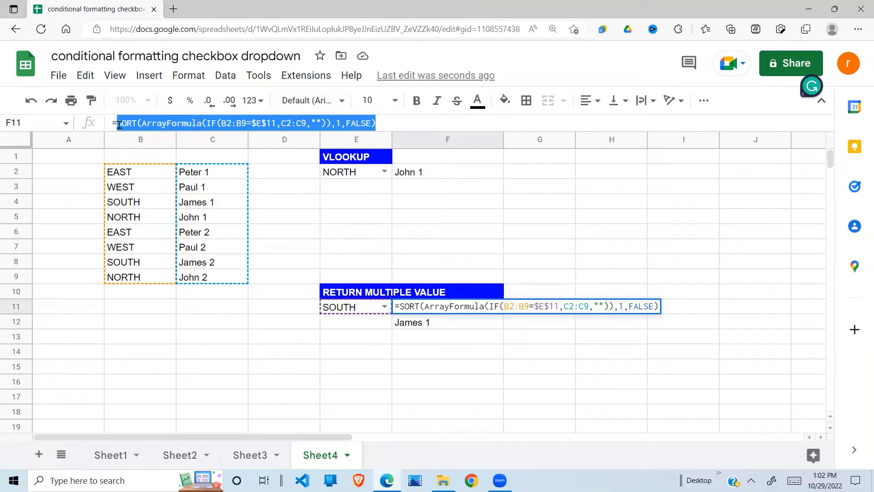
pyautogui.press('BackSpace')
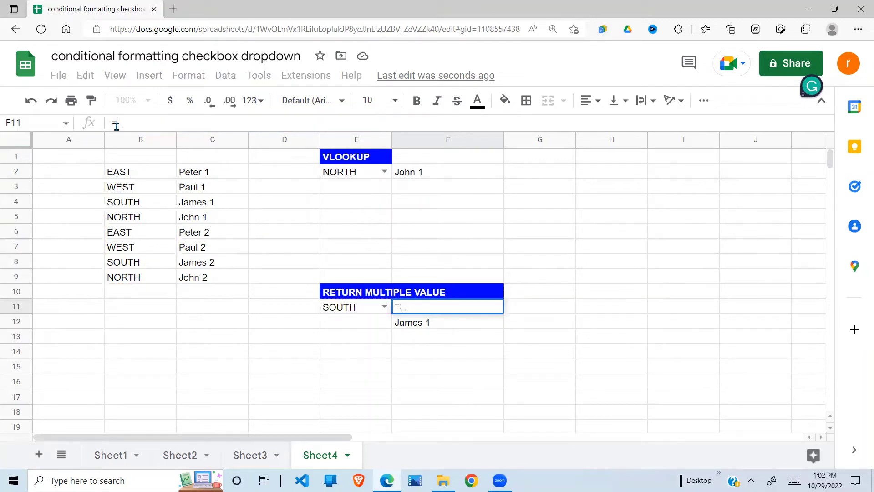
pyautogui.write('T')
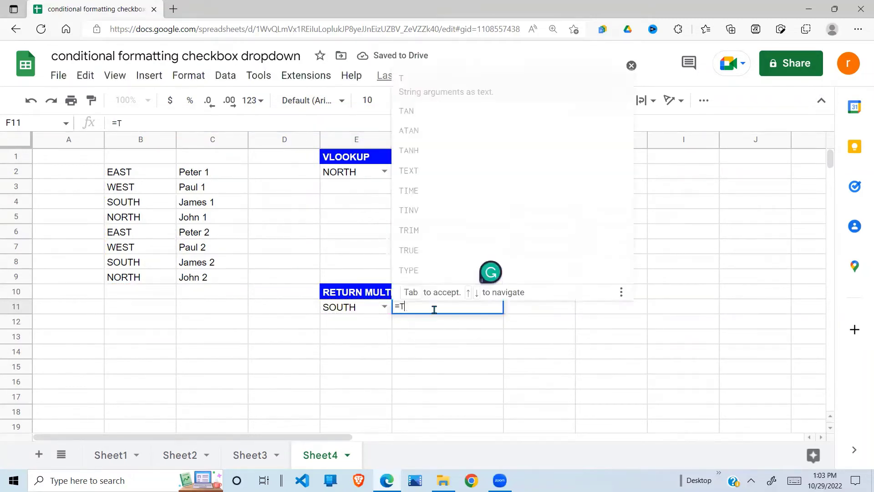
pyautogui.write('EXTJOI')
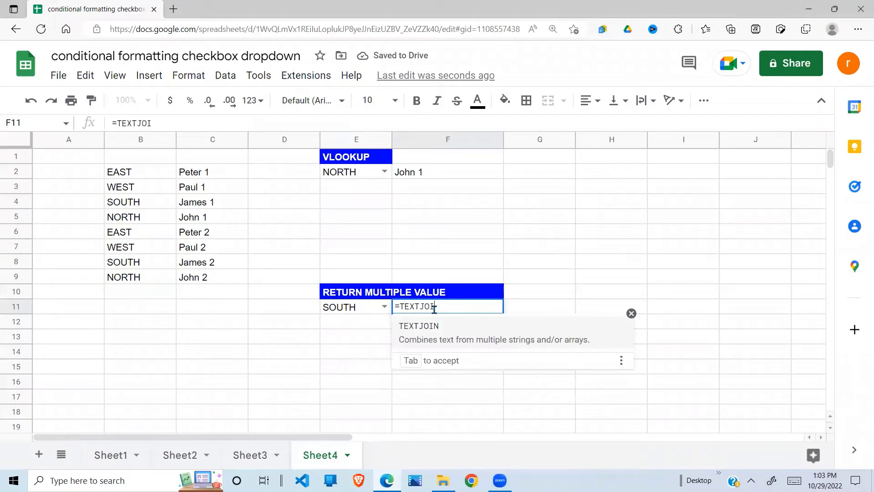
pyautogui.write('N(')
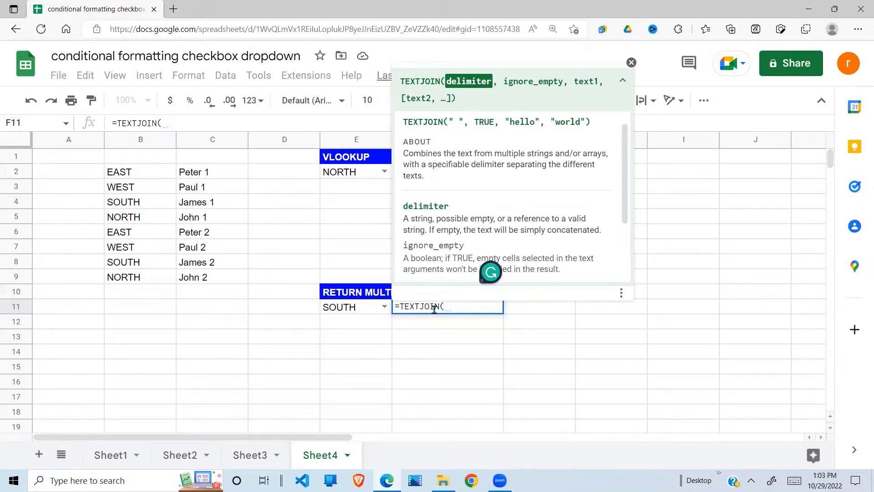
pyautogui.write('"')
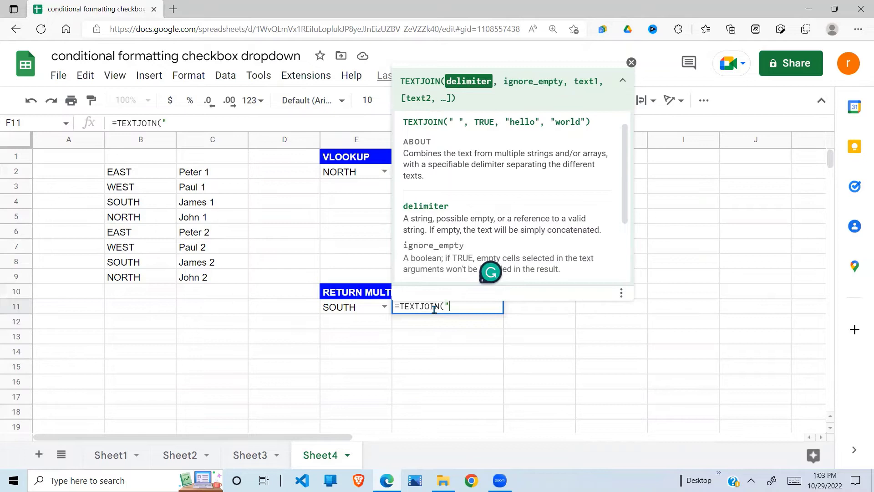
pyautogui.write(',')
pyautogui.write(' "')
pyautogui.write(',')
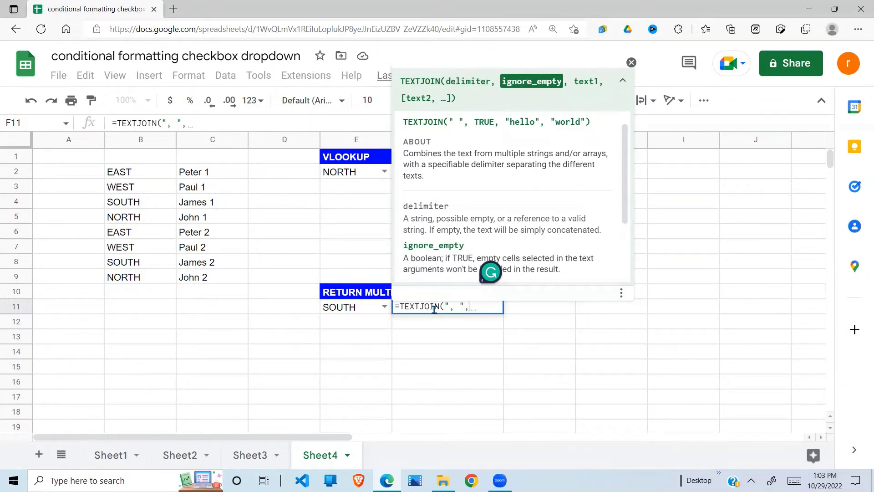
pyautogui.write('TRUE')
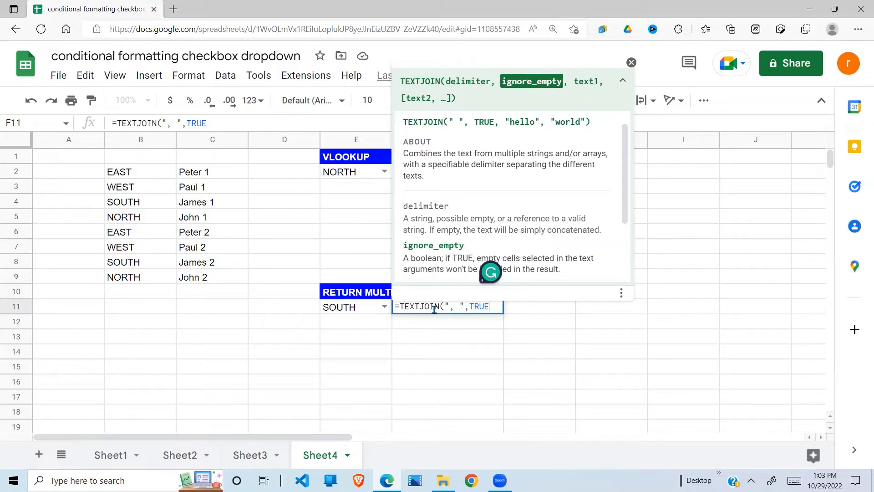
pyautogui.write(',')
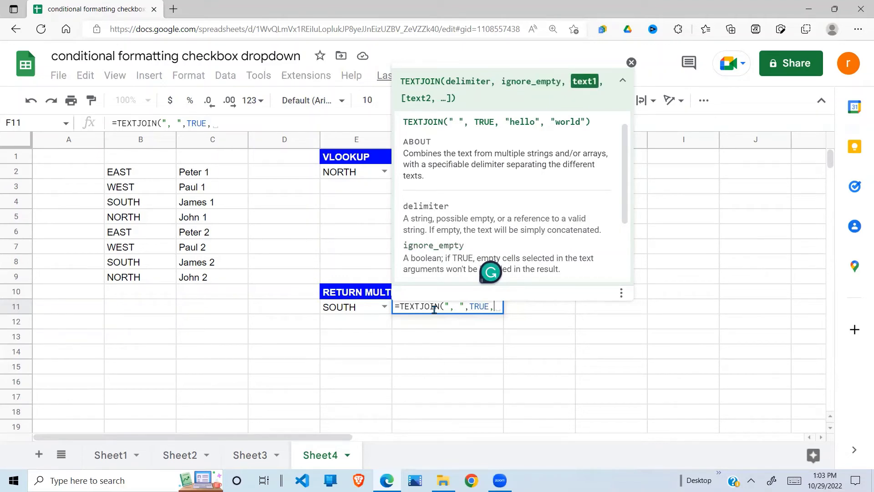
pyautogui.hotkey('ctrl', 'v')
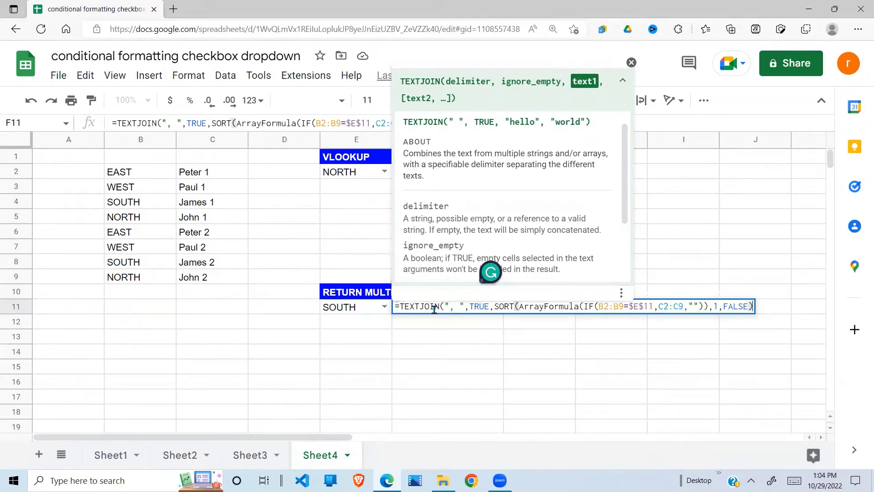
pyautogui.write(')')
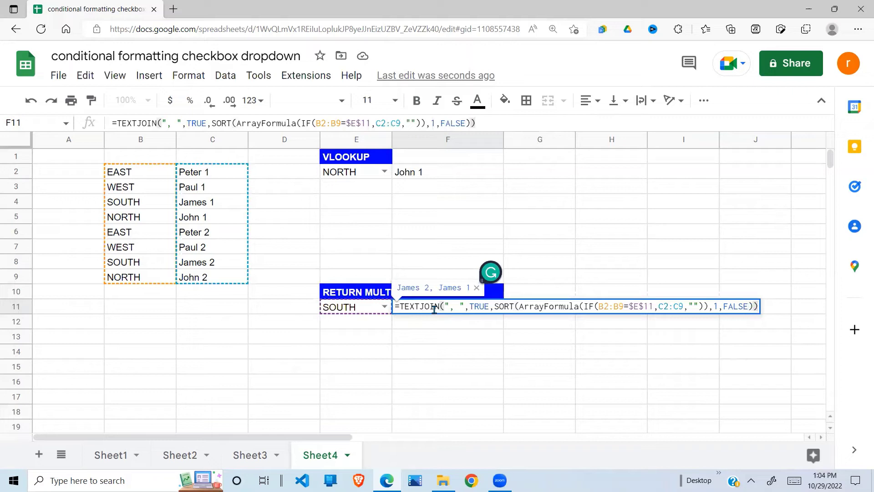
pyautogui.press('Return')
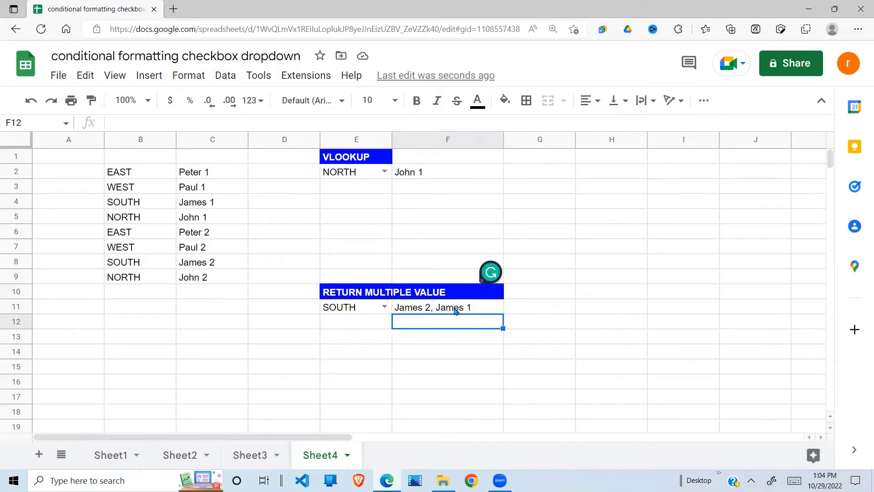
pyautogui.click(451, 310)
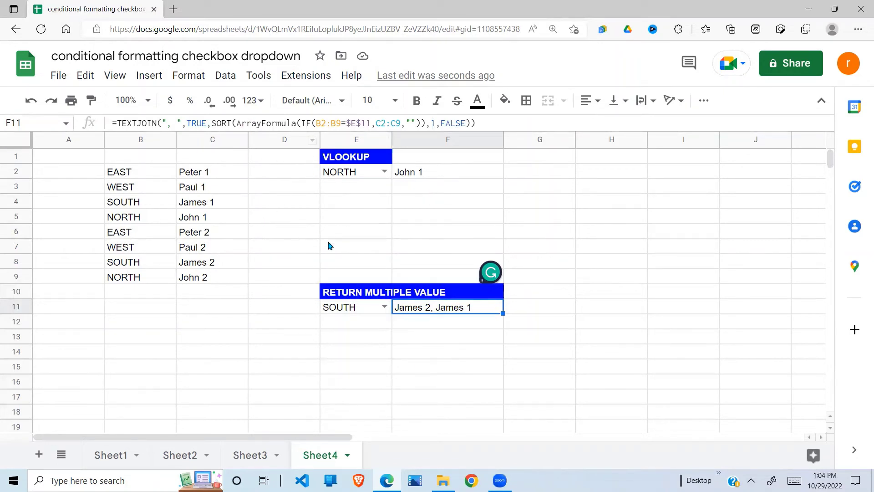
pyautogui.click(384, 308)
pyautogui.click(339, 327)
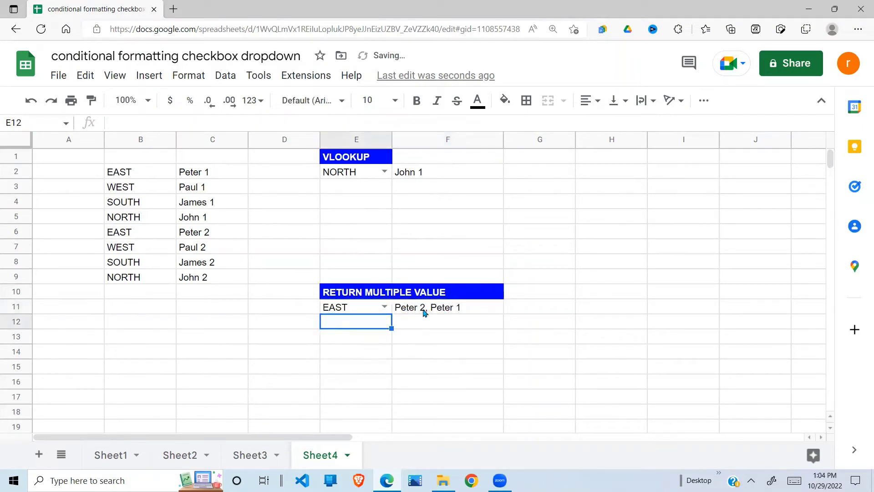
pyautogui.click(143, 177)
pyautogui.keyDown('shift'); pyautogui.click(212, 176); pyautogui.keyUp('shift')
pyautogui.moveTo(137, 232); pyautogui.dragTo(204, 232)
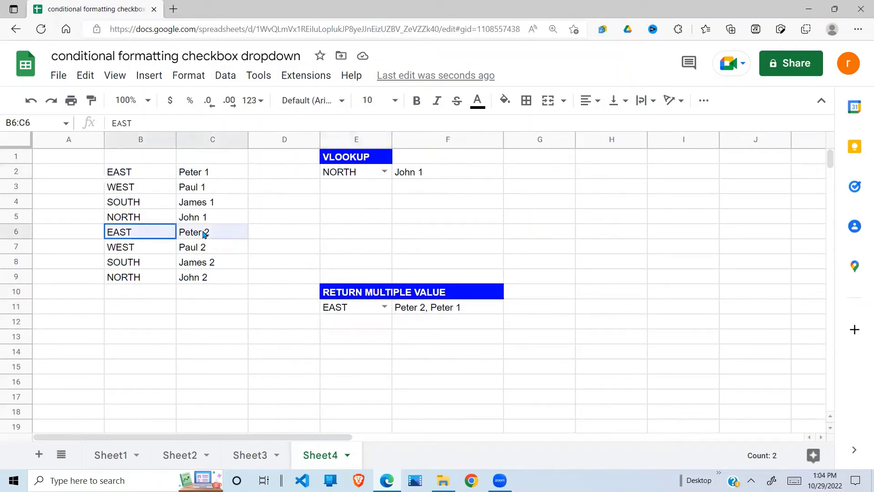
pyautogui.click(383, 306)
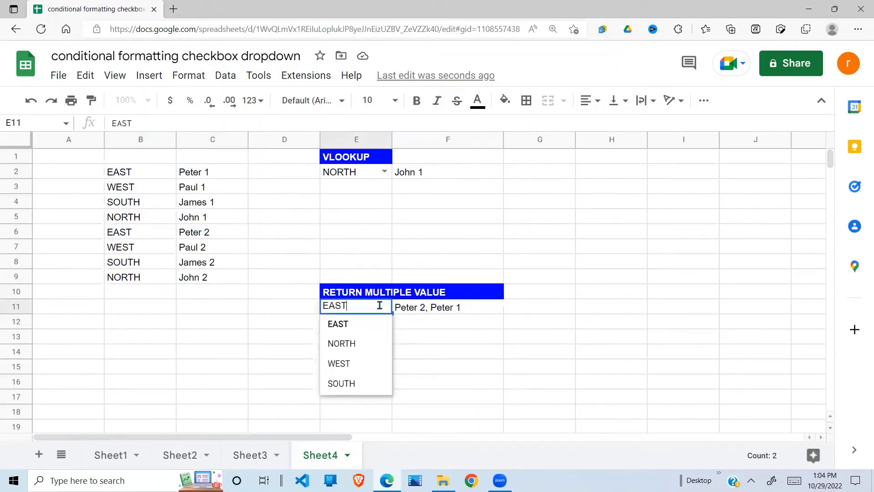
pyautogui.click(341, 363)
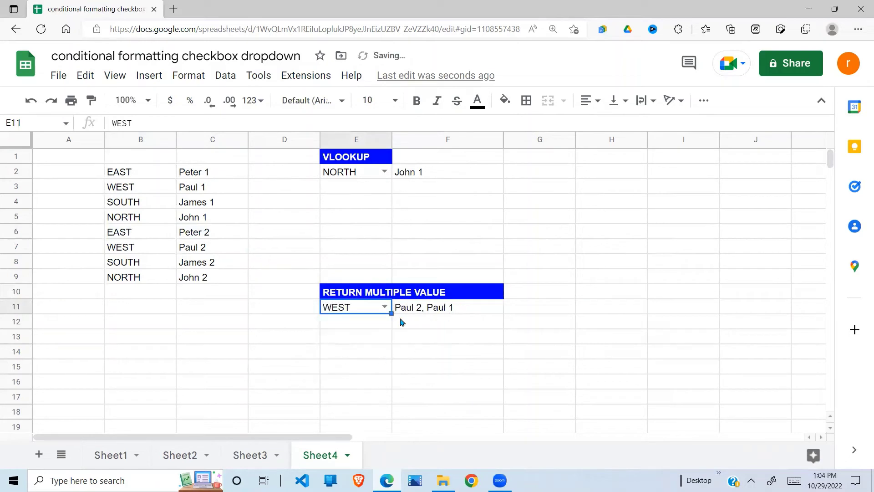
pyautogui.click(384, 307)
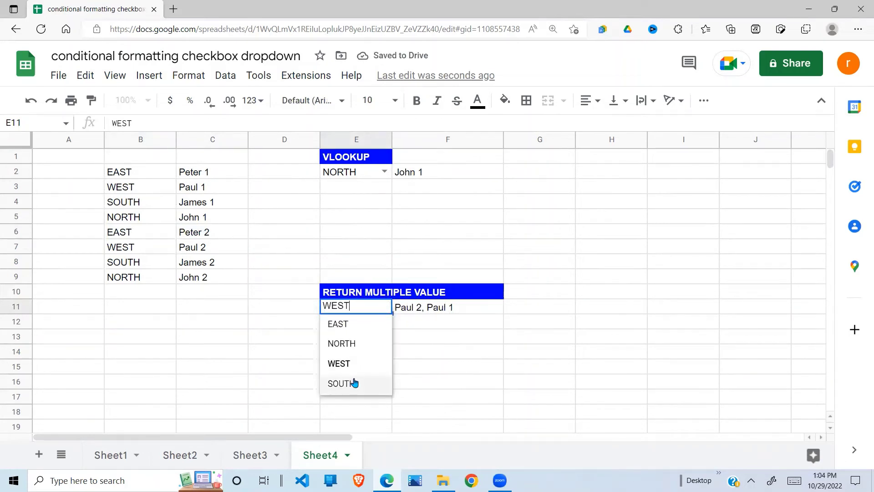
pyautogui.click(354, 382)
pyautogui.click(445, 337)
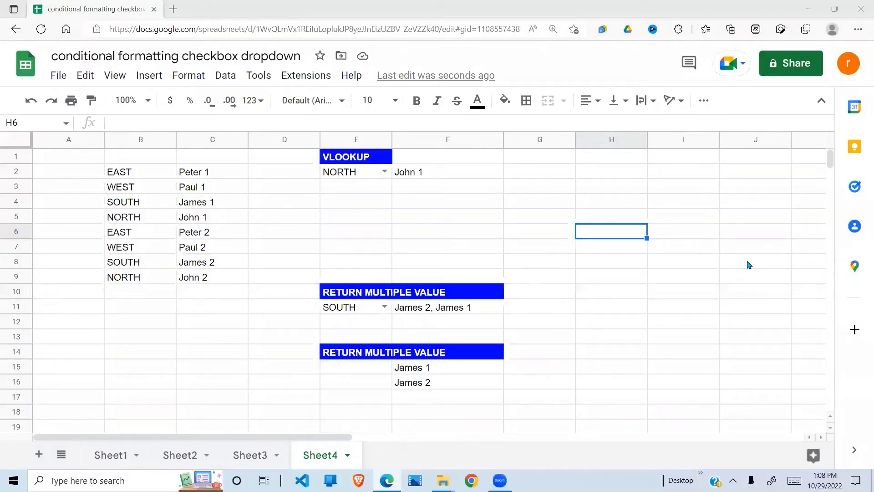
# Clear the old FILTER formula from F15.
pyautogui.click(463, 374)
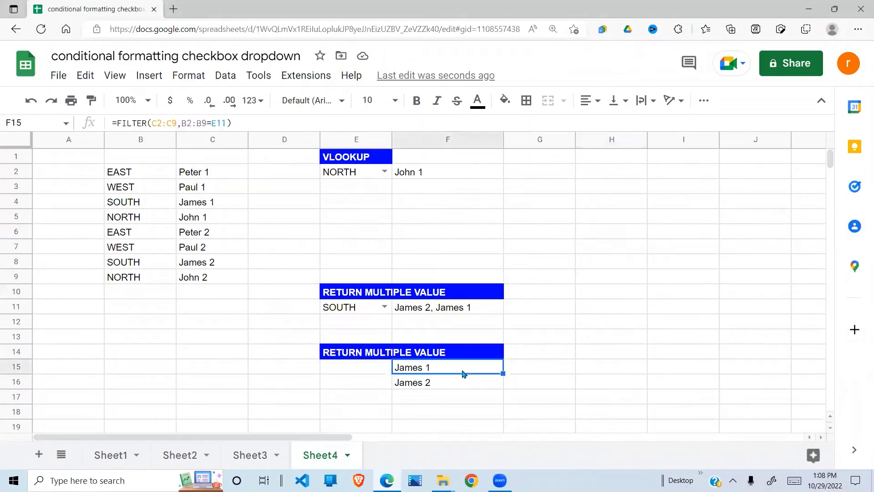
pyautogui.press('Delete')
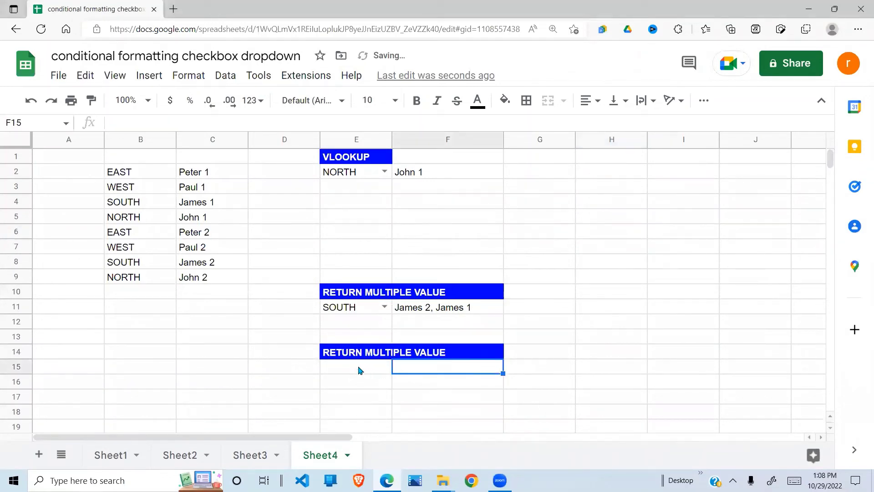
pyautogui.click(360, 371)
pyautogui.press('Right')
# Copy the SOUTH region dropdown from E11 into E15.
pyautogui.click(367, 308)
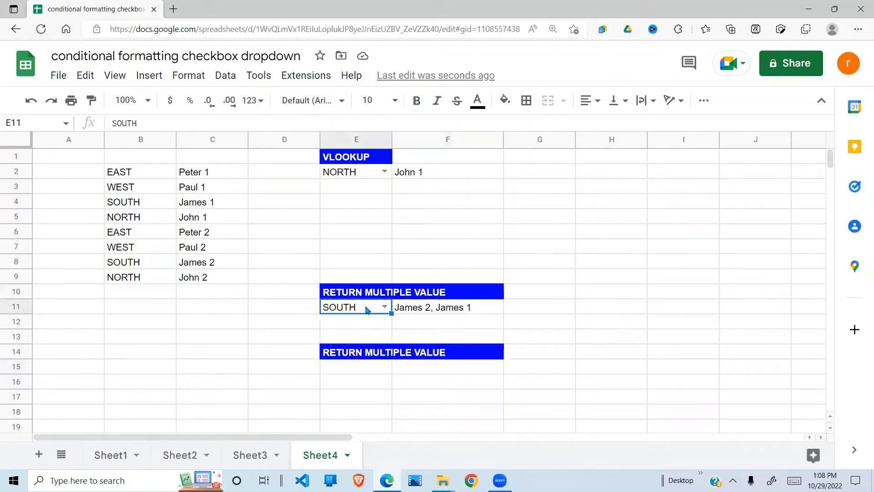
pyautogui.hotkey('ctrl', 'c')
pyautogui.click(371, 372)
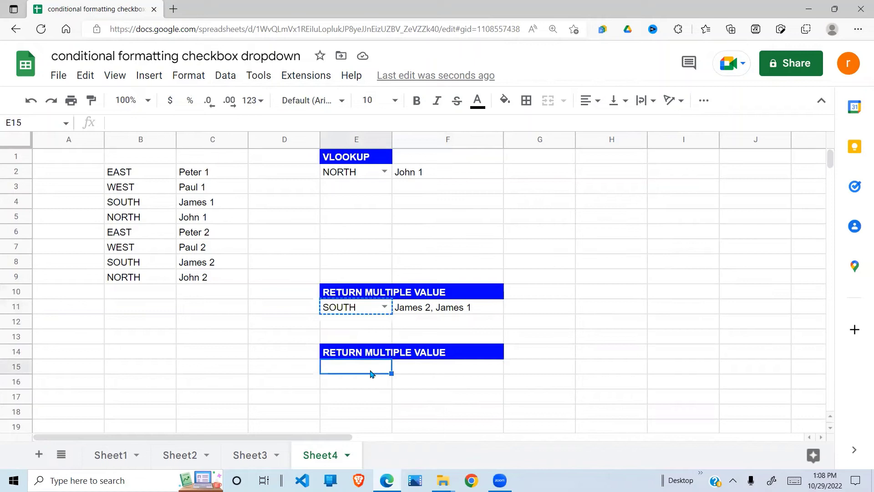
pyautogui.hotkey('ctrl', 'v')
pyautogui.click(408, 370)
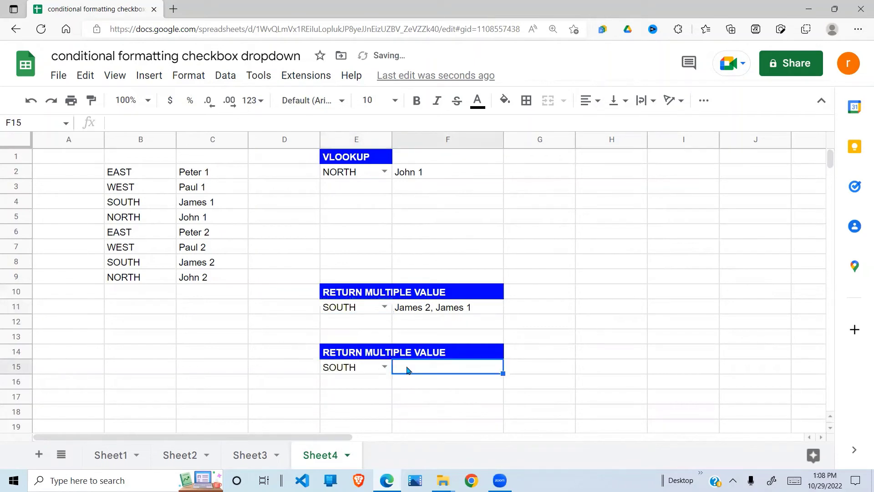
pyautogui.write('=FILT')
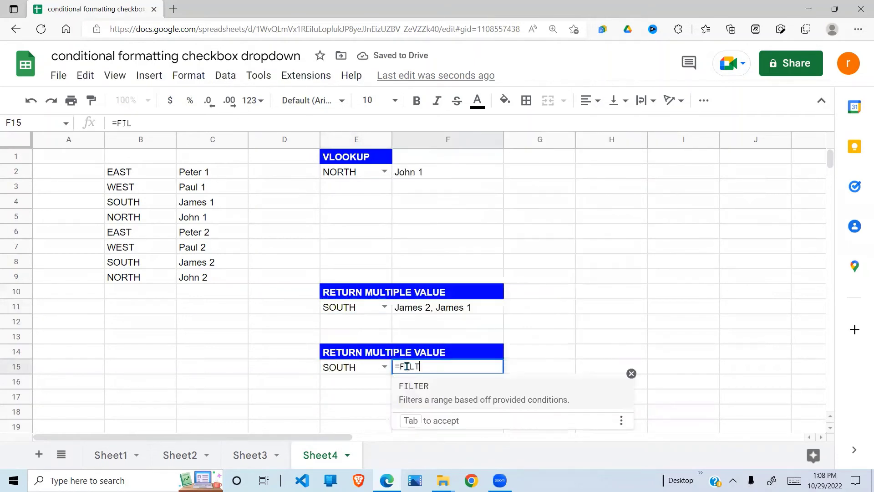
pyautogui.write('ER(')
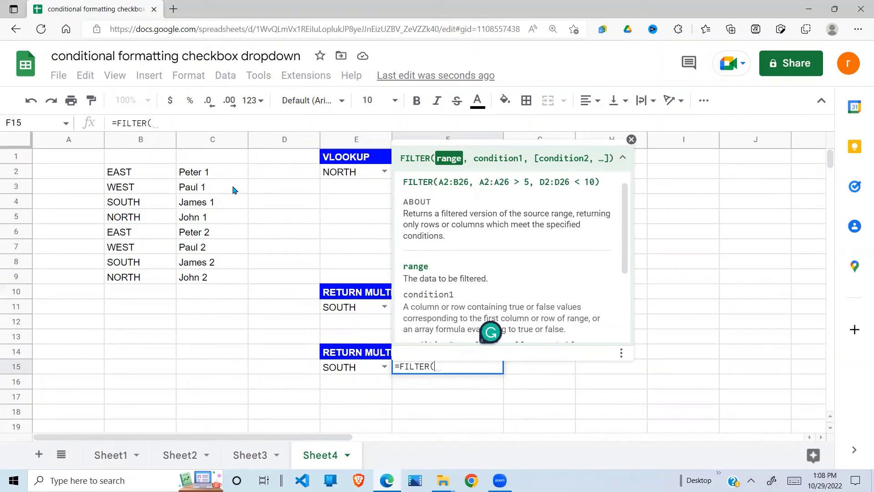
# Enter =FILTER($C$2:$C$9,$B$2:$B$9=E15) in F15 with absolute name and region ranges.
pyautogui.moveTo(225, 177); pyautogui.dragTo(214, 276)
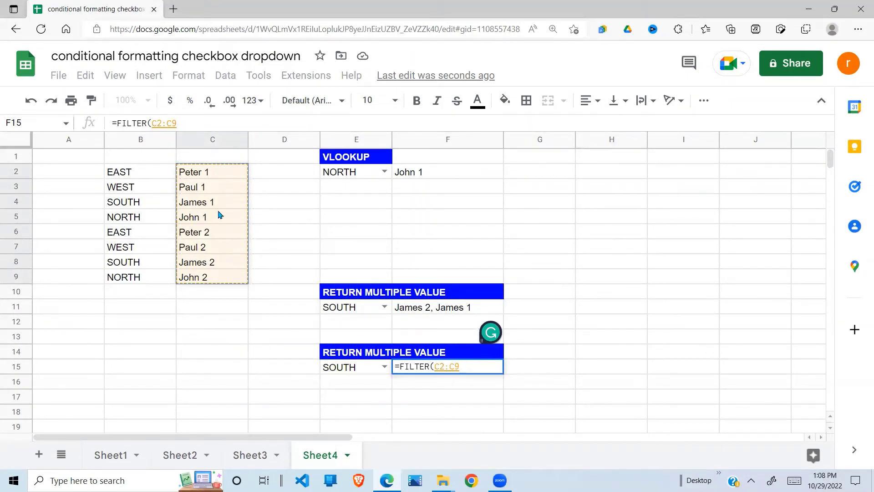
pyautogui.press('F4')
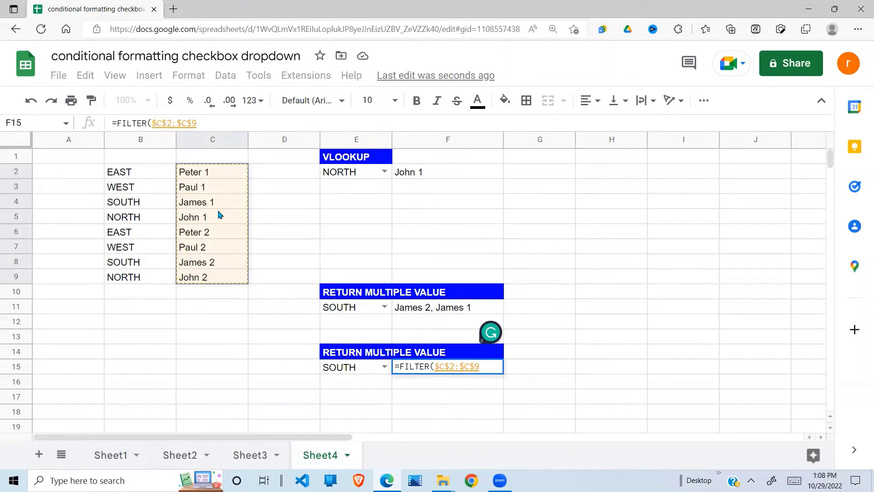
pyautogui.write(',')
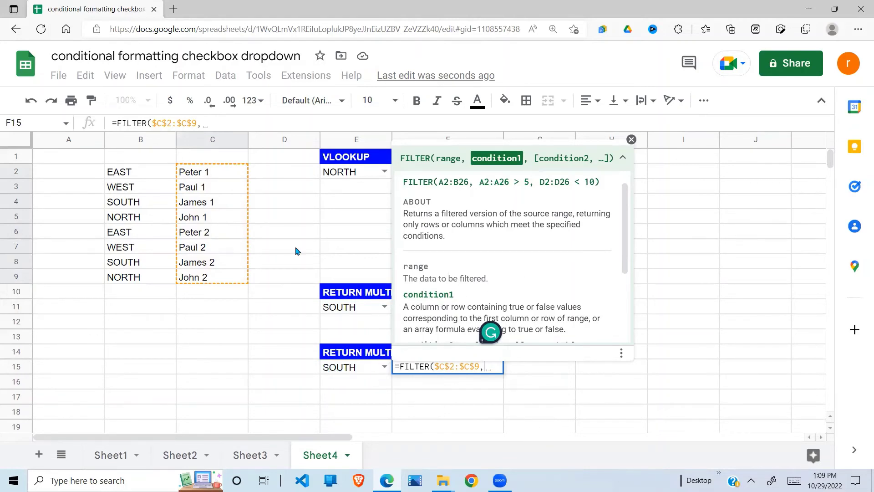
pyautogui.moveTo(150, 174); pyautogui.dragTo(143, 281)
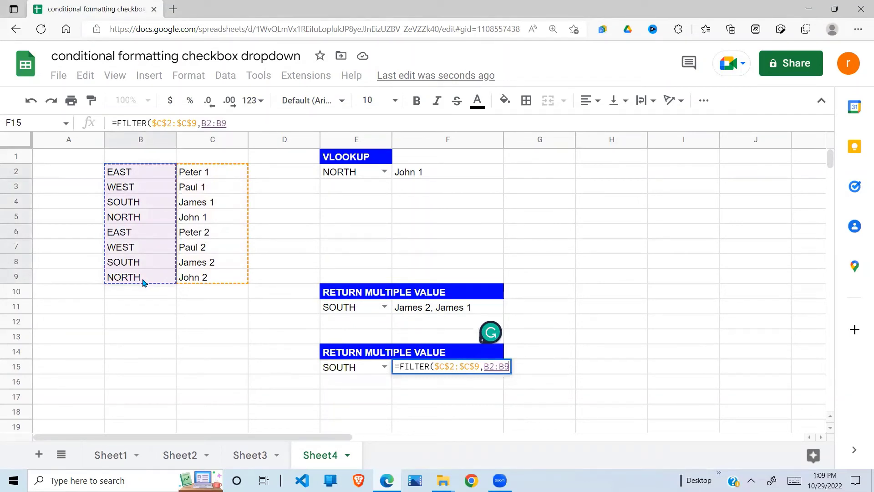
pyautogui.press('F4')
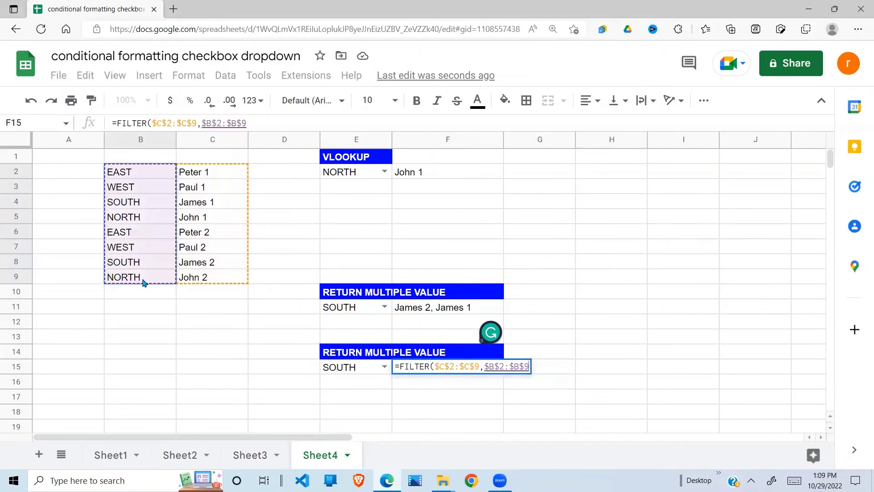
pyautogui.write('=')
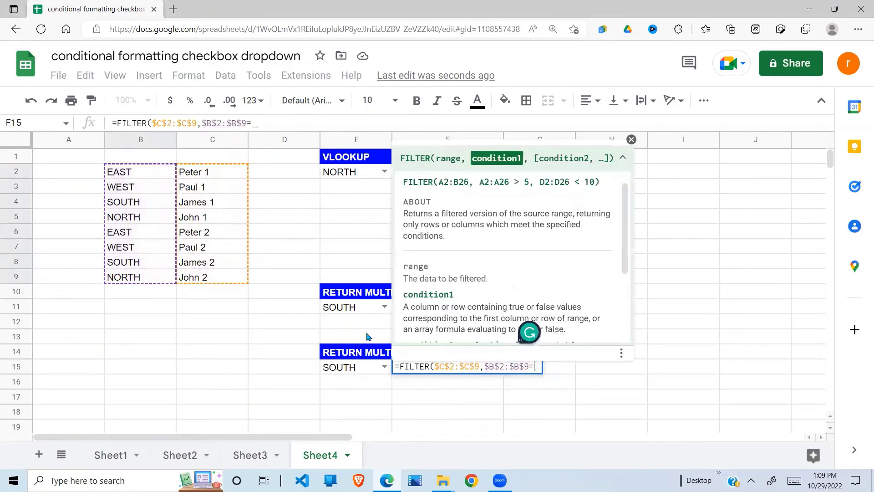
pyautogui.click(363, 370)
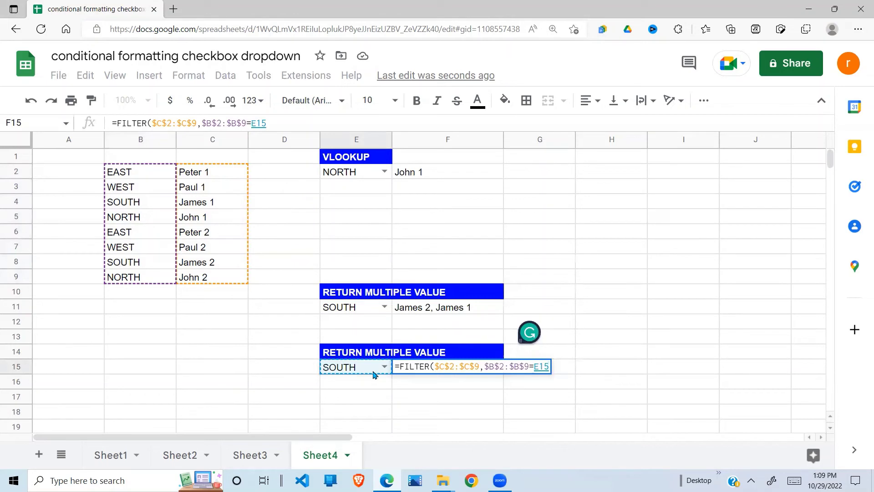
pyautogui.write(')')
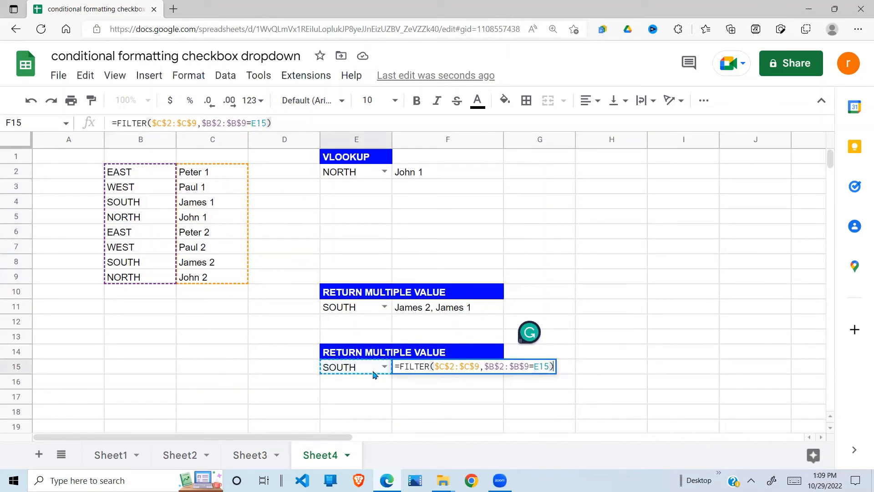
pyautogui.press('Return')
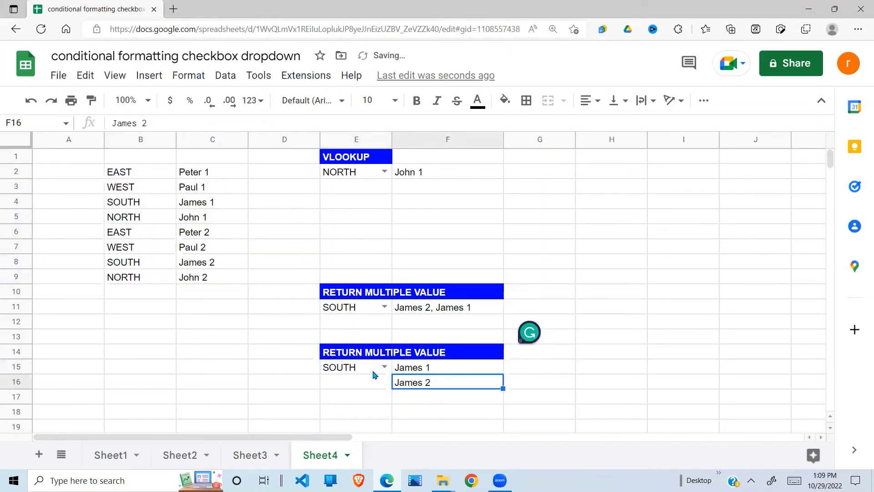
# Check F15's FILTER formula and the second result in F16.
pyautogui.click(487, 417)
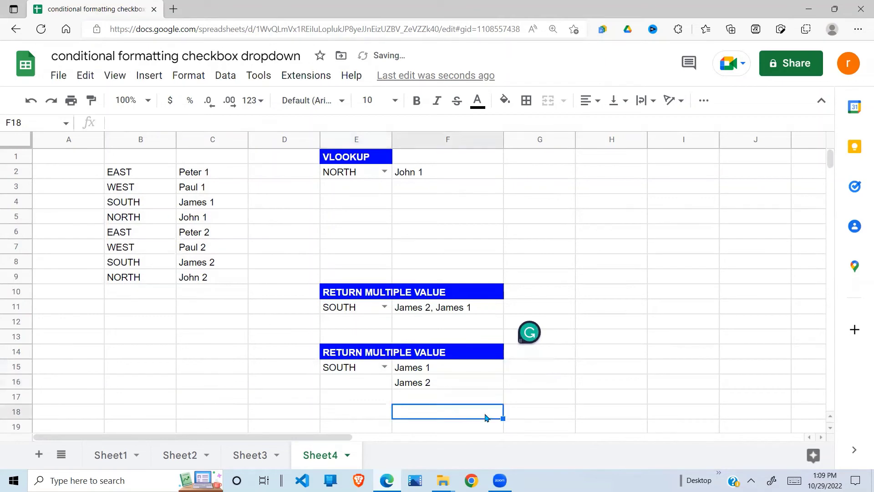
pyautogui.click(451, 375)
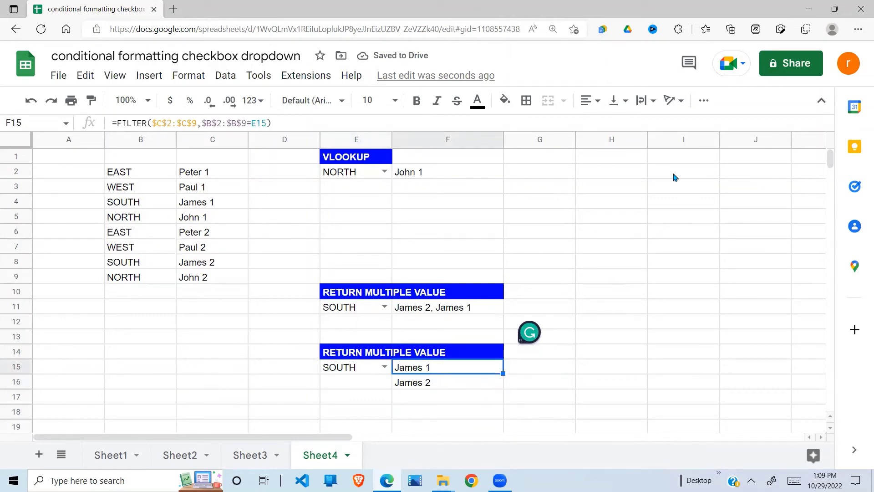
pyautogui.moveTo(829, 416)
pyautogui.scroll(-3, 830, 166)
pyautogui.scroll(3, 830, 165)
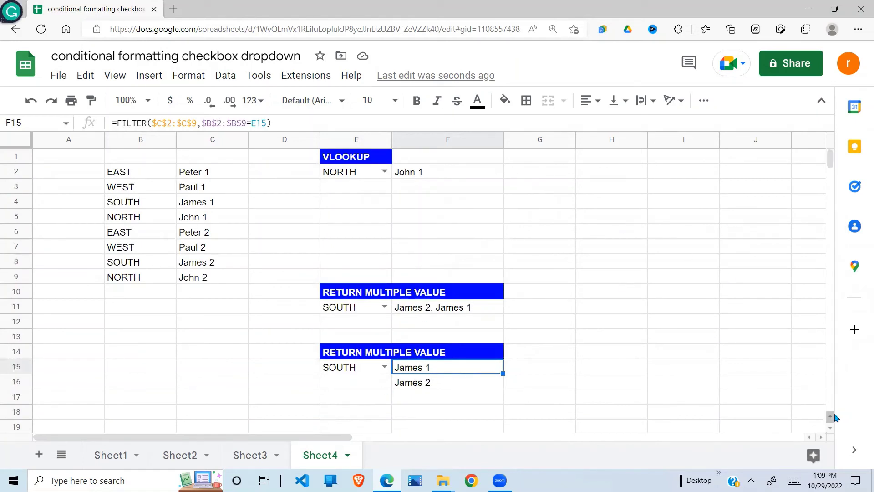
pyautogui.click(410, 388)
pyautogui.click(368, 366)
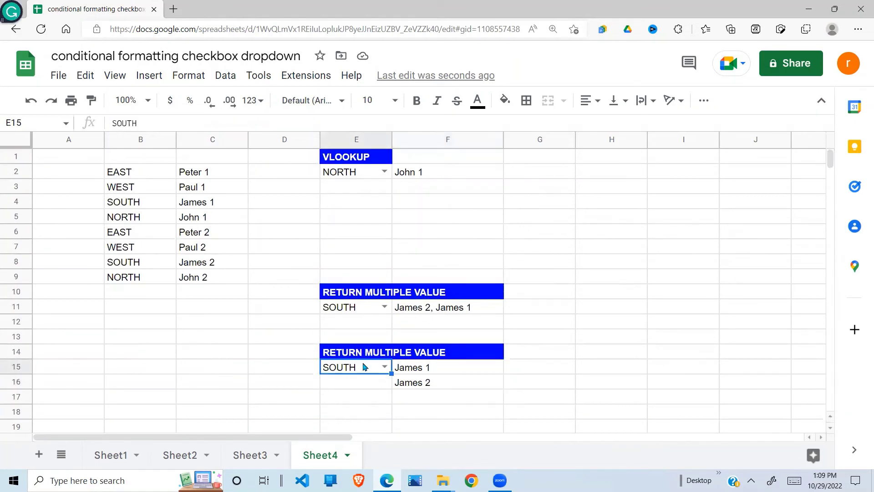
pyautogui.press('Down')
pyautogui.press('Down')
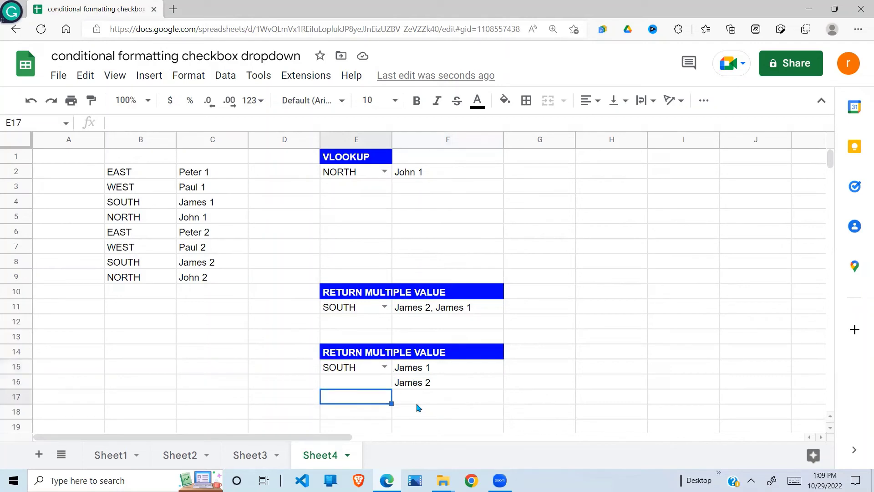
pyautogui.press('Down')
pyautogui.press('Down')
pyautogui.press('Down')
pyautogui.press('Down')
pyautogui.press('Down')
pyautogui.press('Down')
pyautogui.press('Down')
pyautogui.press('Down')
pyautogui.press('Down')
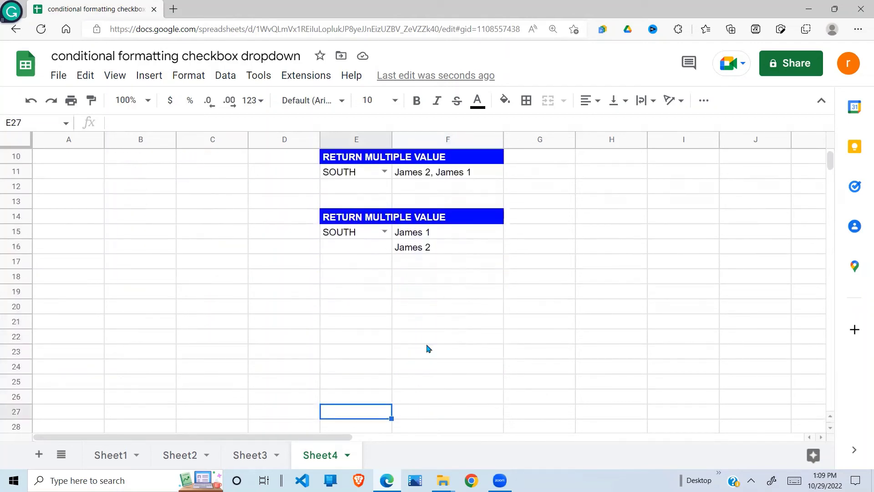
# Switch the E15 region to EAST, then NORTH, so column F lists John 1 and John 2.
pyautogui.click(384, 232)
pyautogui.click(342, 248)
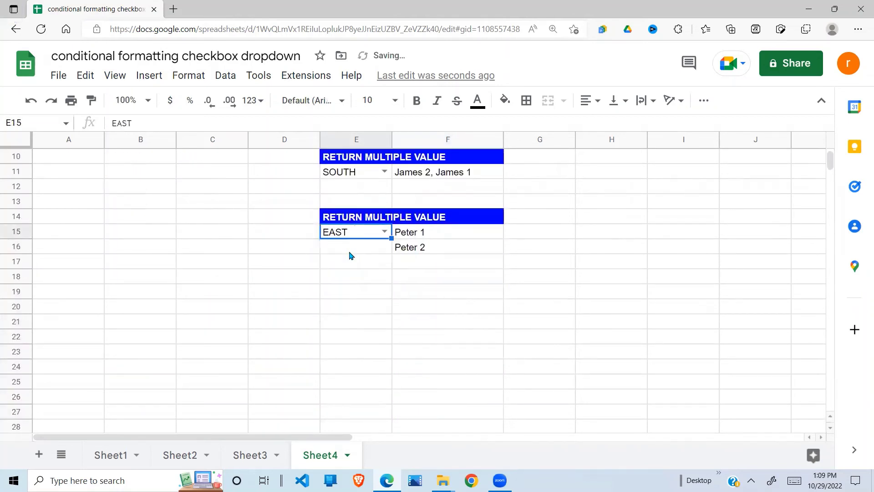
pyautogui.click(384, 234)
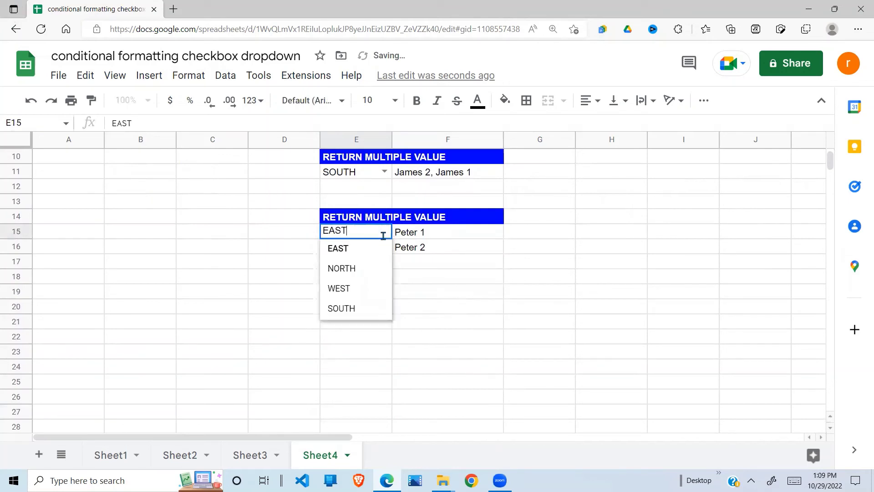
pyautogui.click(357, 270)
pyautogui.click(438, 247)
pyautogui.click(349, 234)
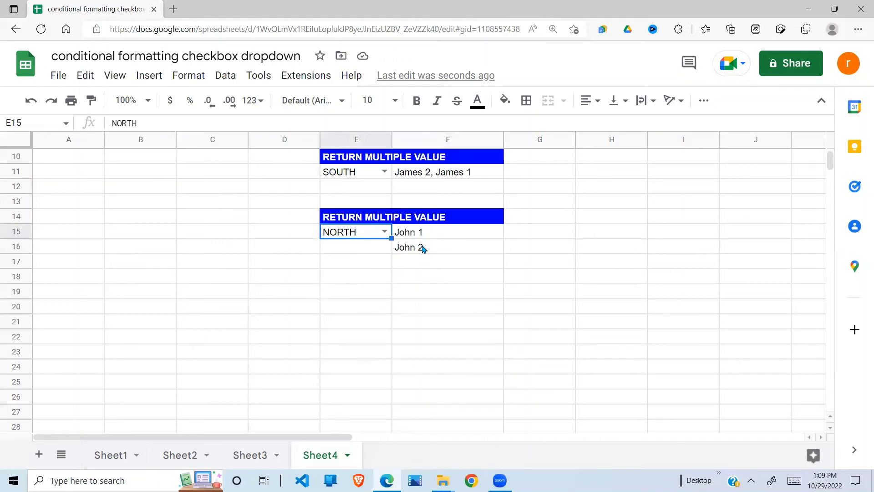
# Clear the existing FILTER formula out of F15.
pyautogui.click(447, 231)
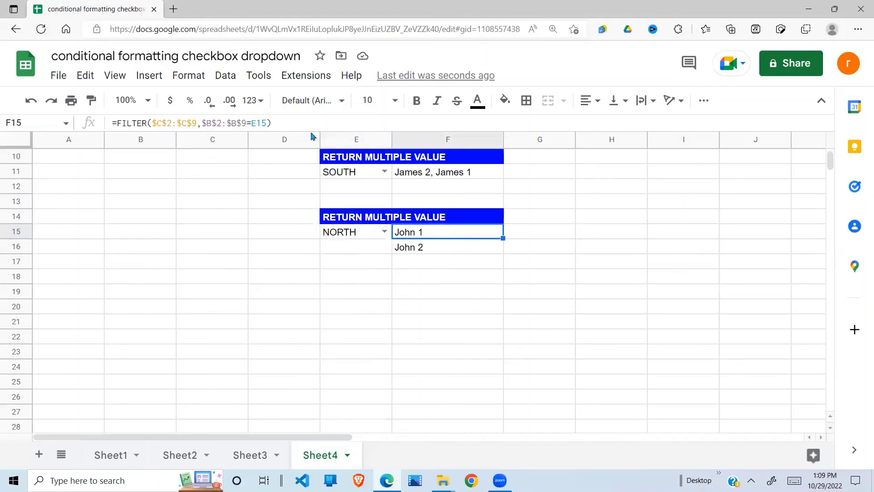
pyautogui.moveTo(274, 121); pyautogui.dragTo(118, 123)
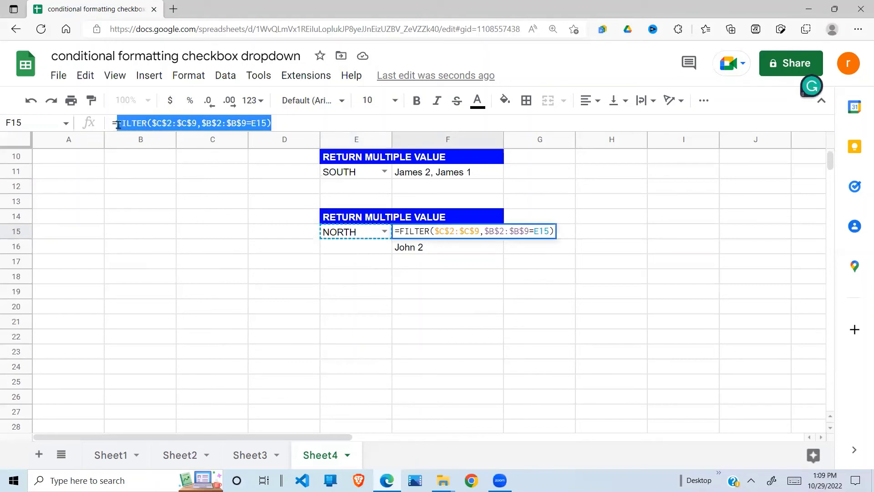
pyautogui.press('BackSpace')
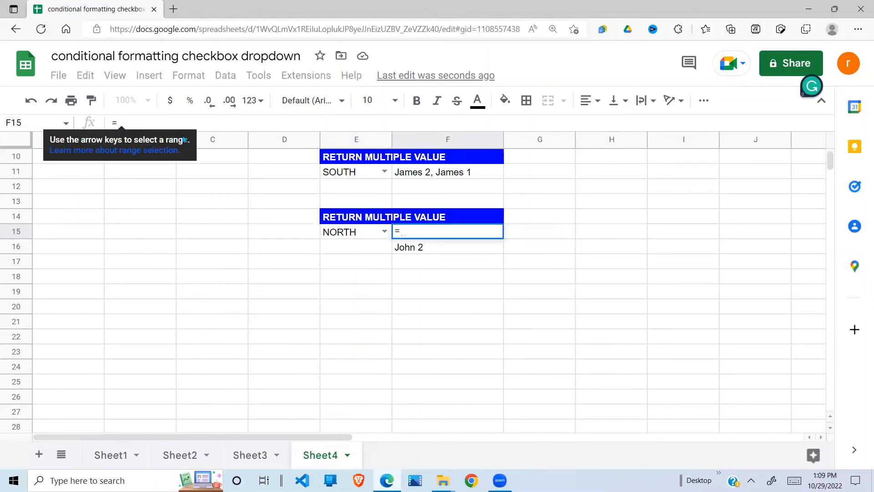
pyautogui.press('Escape')
pyautogui.click(376, 263)
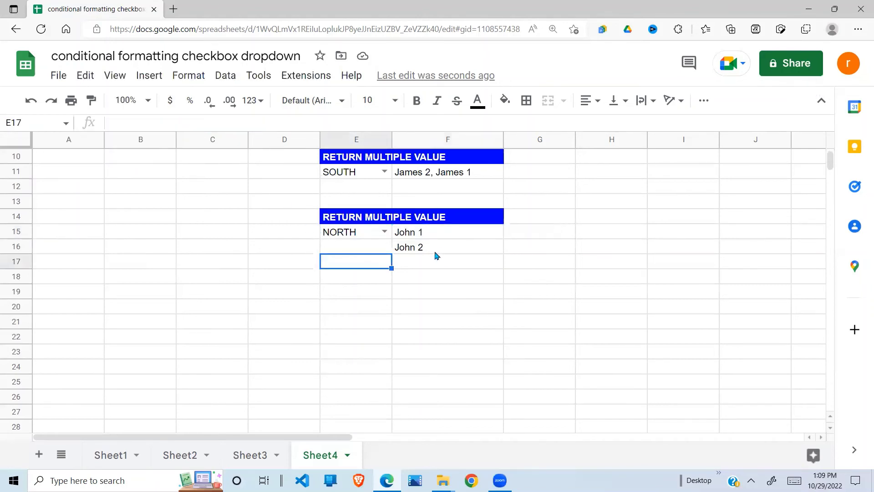
pyautogui.click(437, 236)
pyautogui.press('Delete')
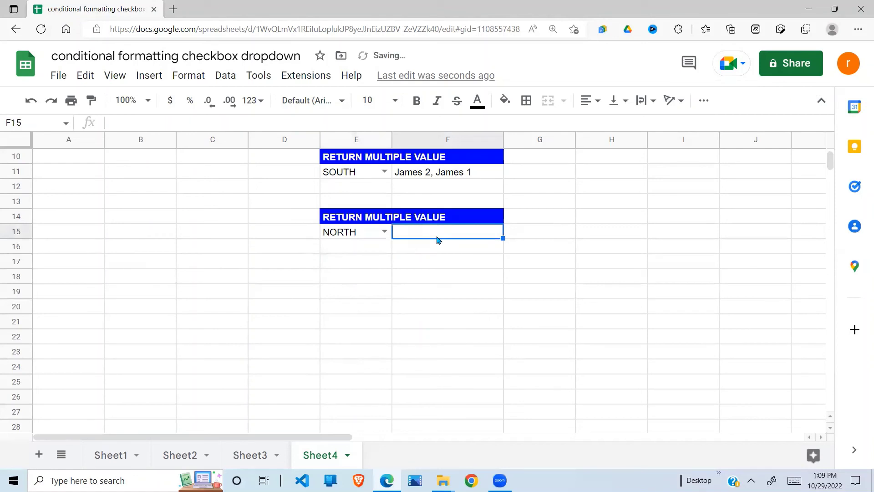
pyautogui.write('=')
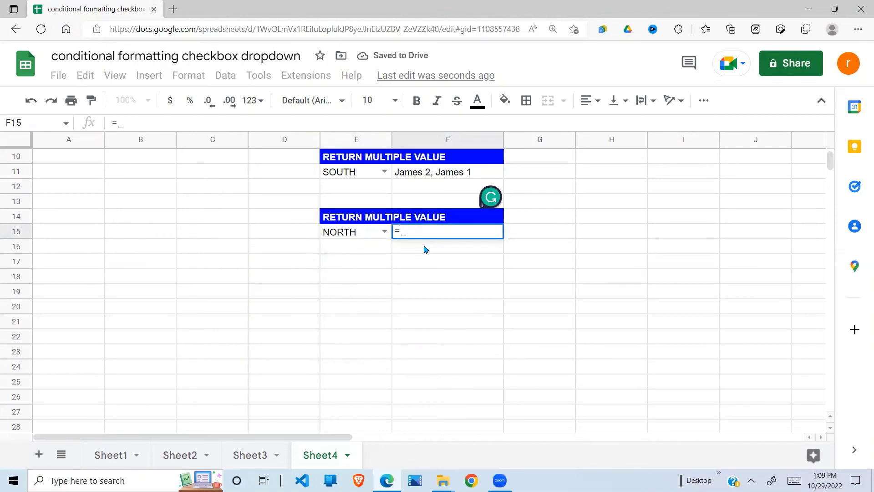
pyautogui.write('TEXTJOI')
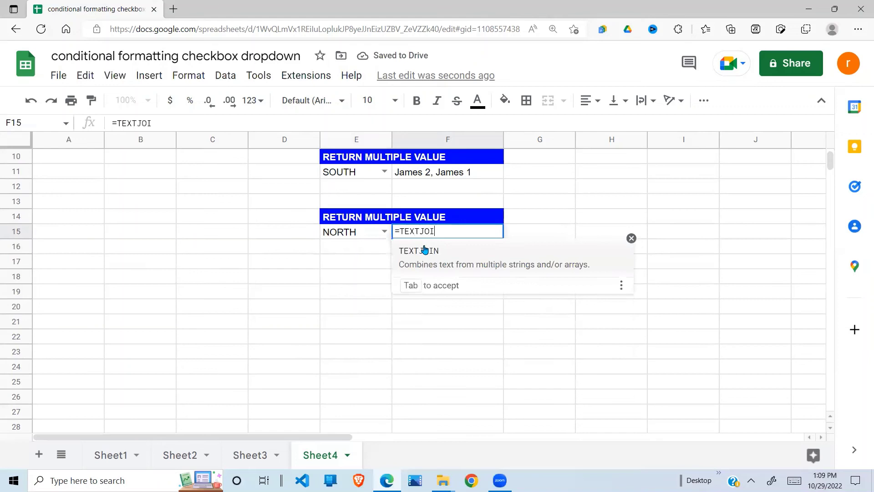
pyautogui.write('N')
# Enter =TEXTJOIN(", ",TRUE,FILTER($C$2:$C$9,$B$2:$B$9=E15)) in F15, fixing the misspelled TRUE.
pyautogui.press('Tab')
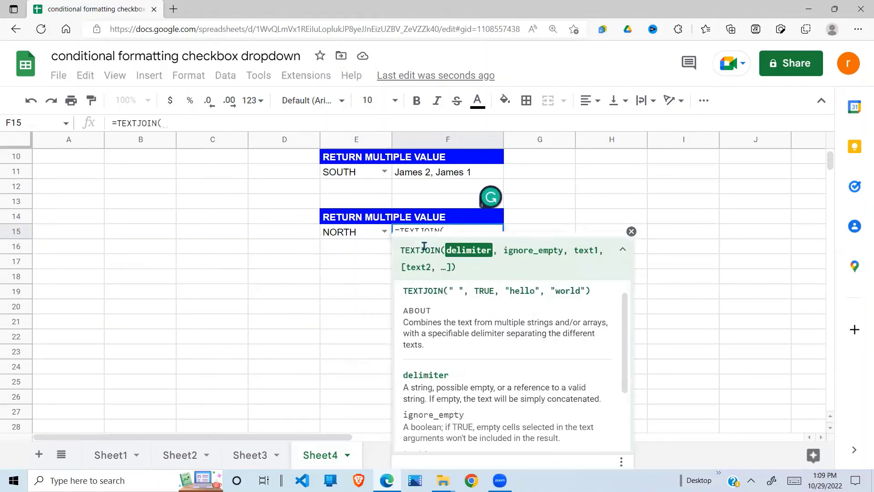
pyautogui.write('",')
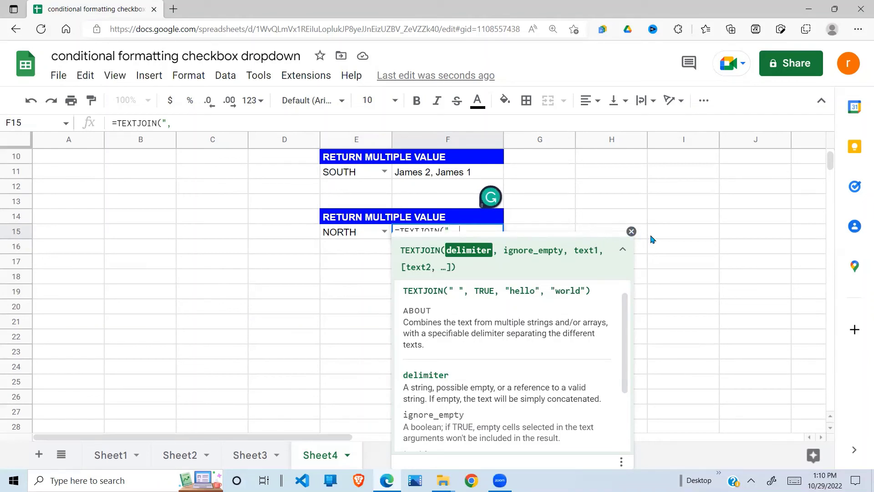
pyautogui.click(633, 233)
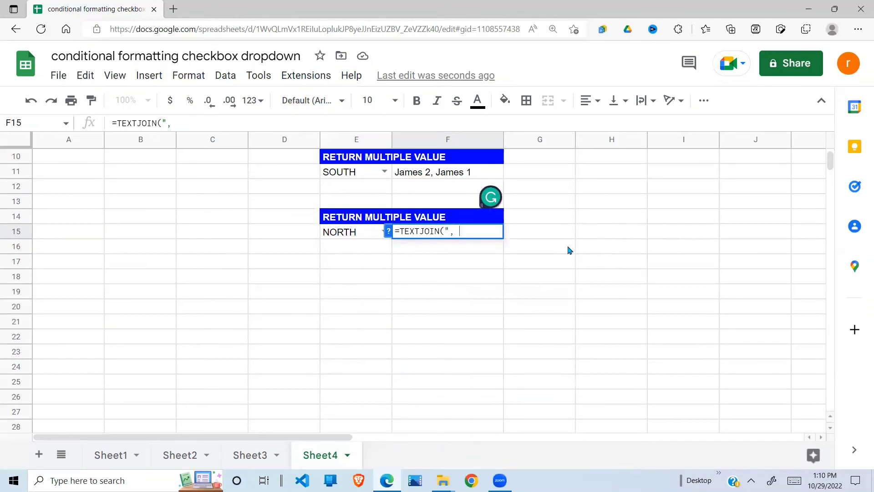
pyautogui.write('"')
pyautogui.write(',')
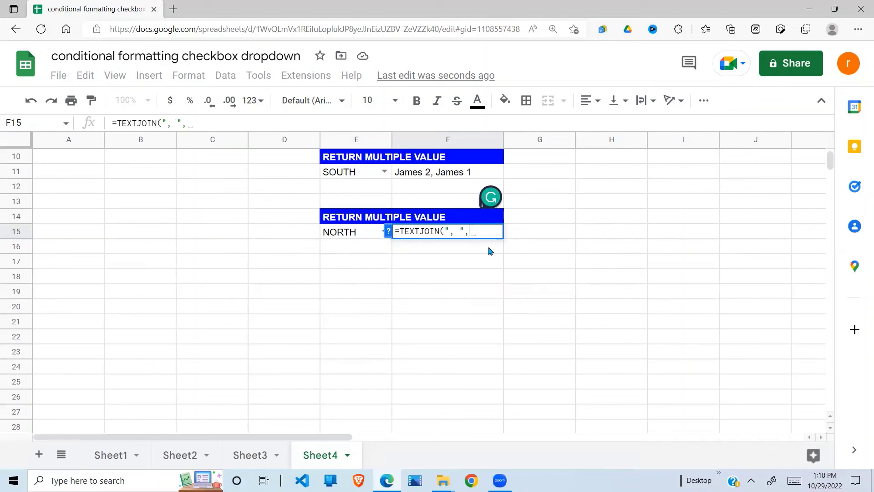
pyautogui.click(388, 231)
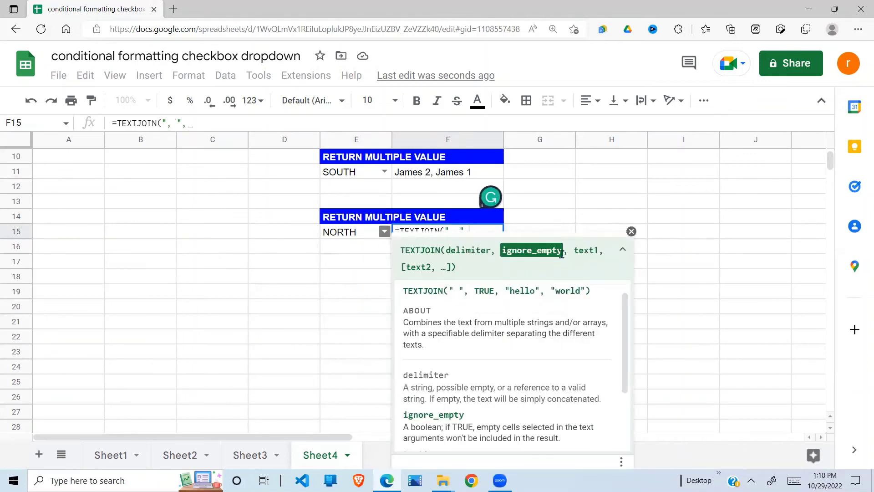
pyautogui.click(632, 232)
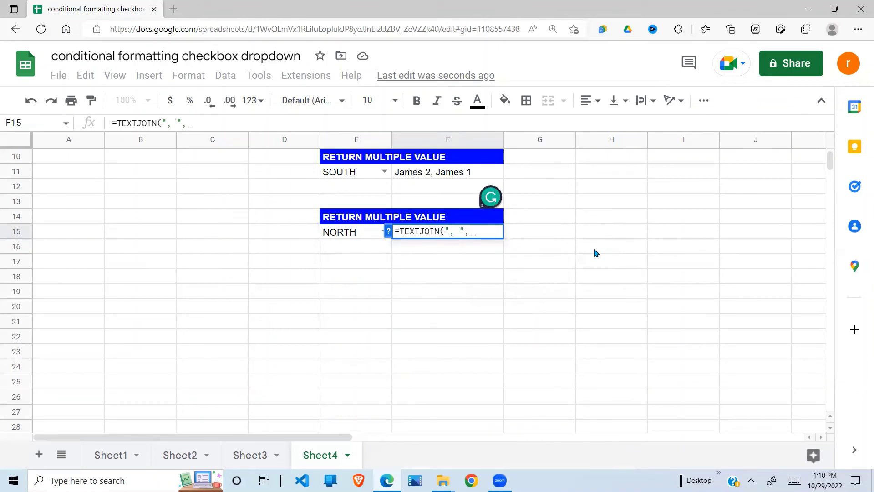
pyautogui.write('TRE')
pyautogui.press('BackSpace')
pyautogui.write('U')
pyautogui.press('BackSpace')
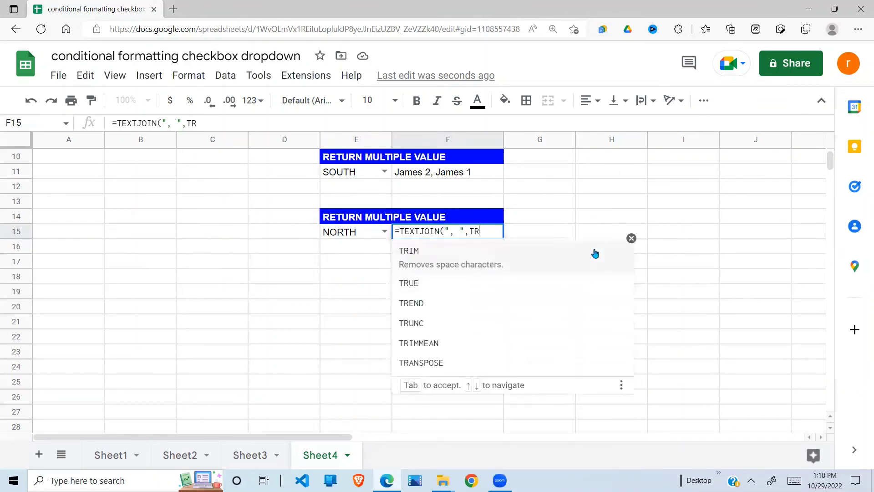
pyautogui.write('UE,')
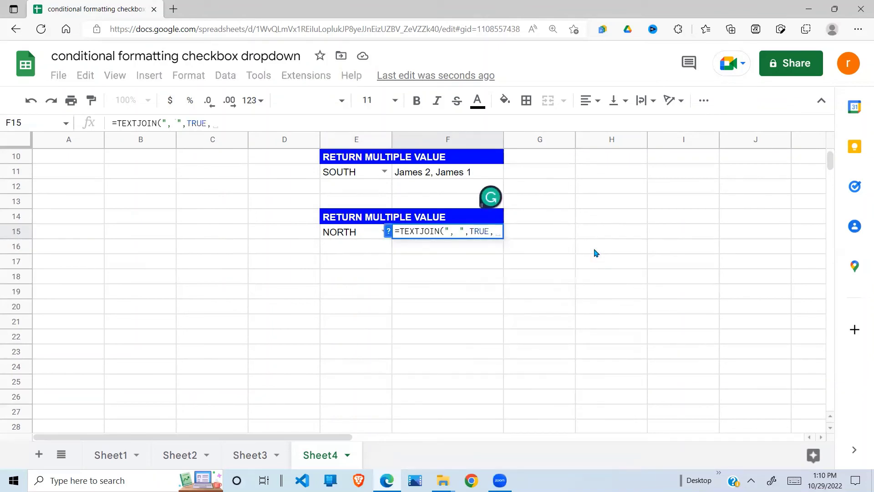
pyautogui.click(387, 232)
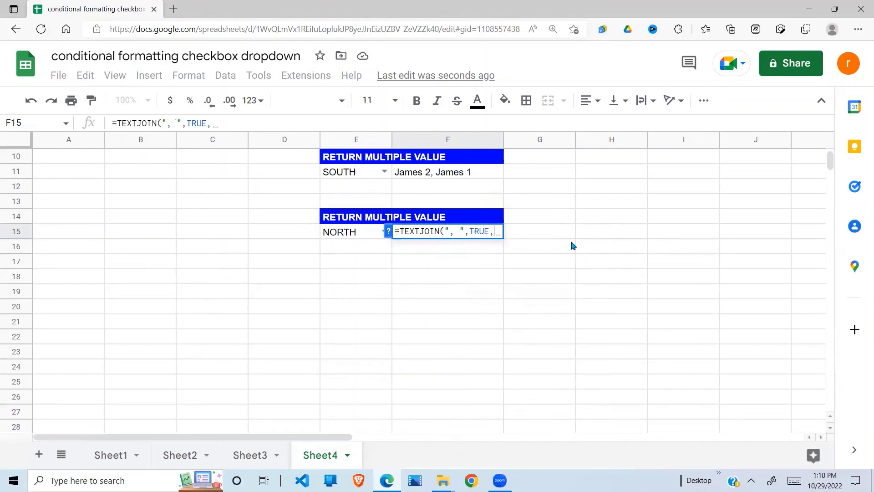
pyautogui.click(631, 231)
pyautogui.write('FILTER($C$2:$C$9,$B$2:$B$9=E15)')
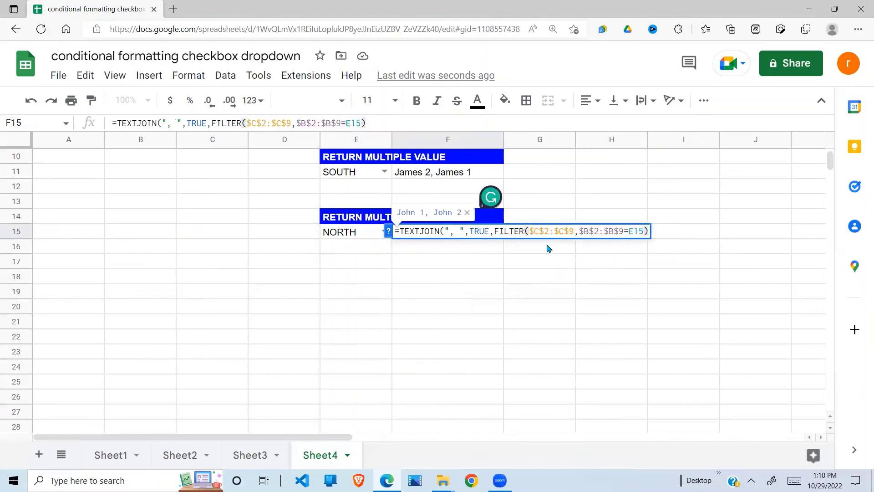
pyautogui.write(')')
pyautogui.press('Return')
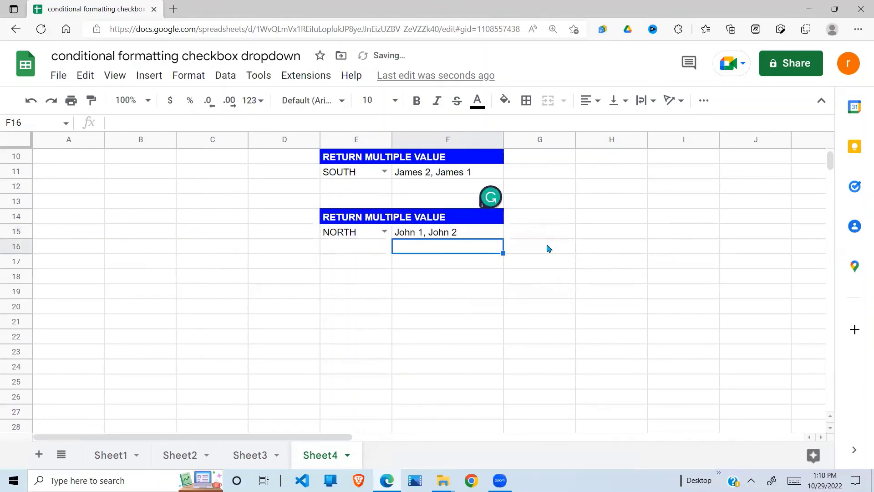
# Set the E15 region dropdown to EAST, then WEST.
pyautogui.click(519, 252)
pyautogui.click(384, 232)
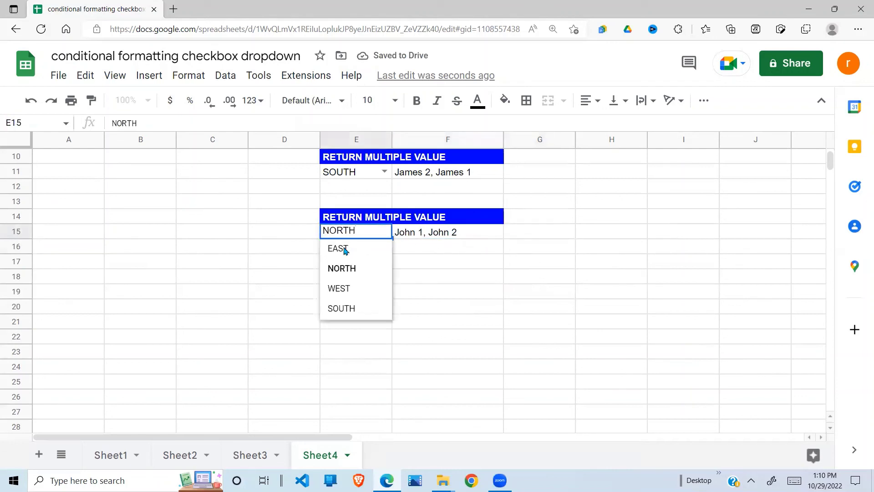
pyautogui.click(343, 248)
pyautogui.click(384, 232)
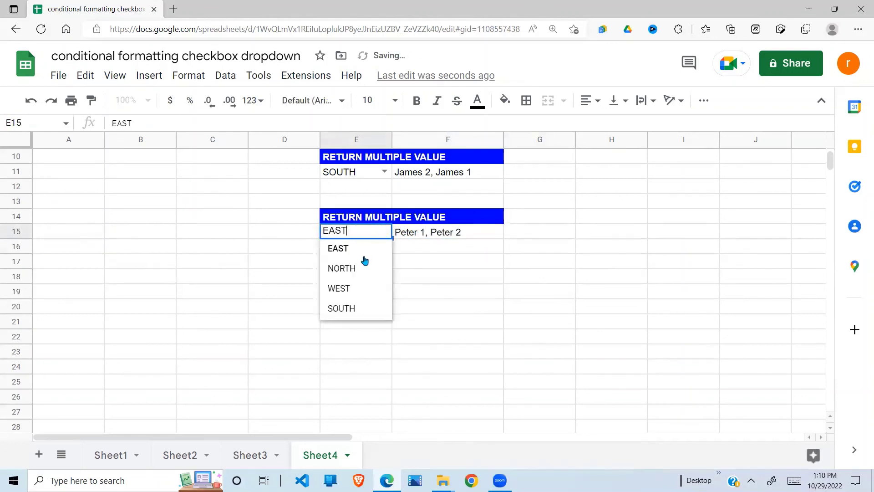
pyautogui.click(341, 288)
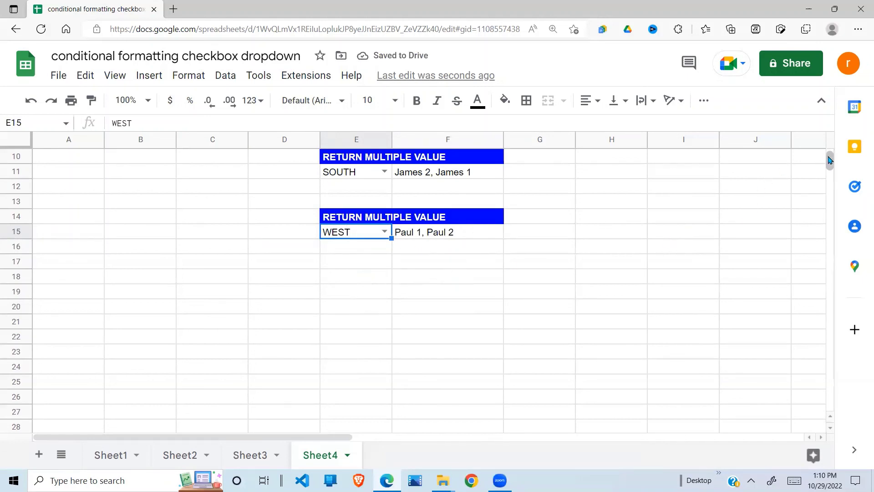
pyautogui.scroll(2, 830, 159)
# Check the WEST rows for Paul 1 and Paul 2 in columns B and C.
pyautogui.moveTo(133, 202); pyautogui.dragTo(197, 203)
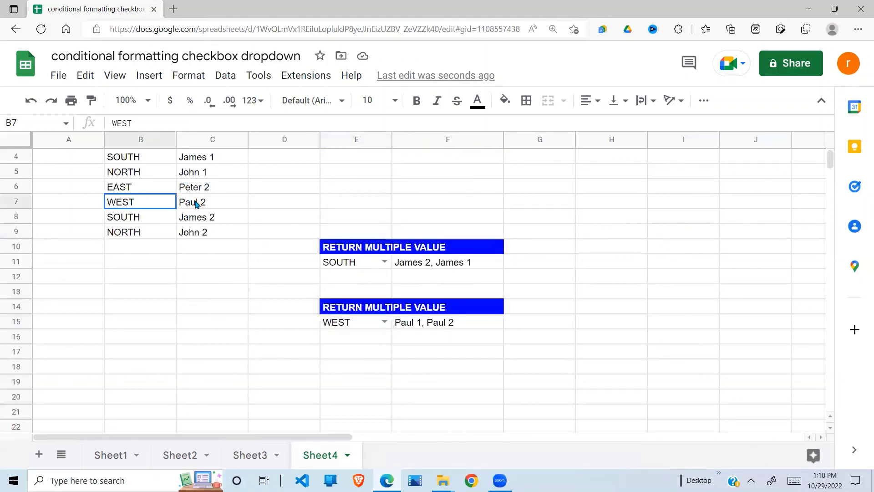
pyautogui.click(227, 201)
pyautogui.press('Up')
pyautogui.press('Up')
pyautogui.press('Up')
pyautogui.press('Up')
pyautogui.press('Up')
pyautogui.press('Up')
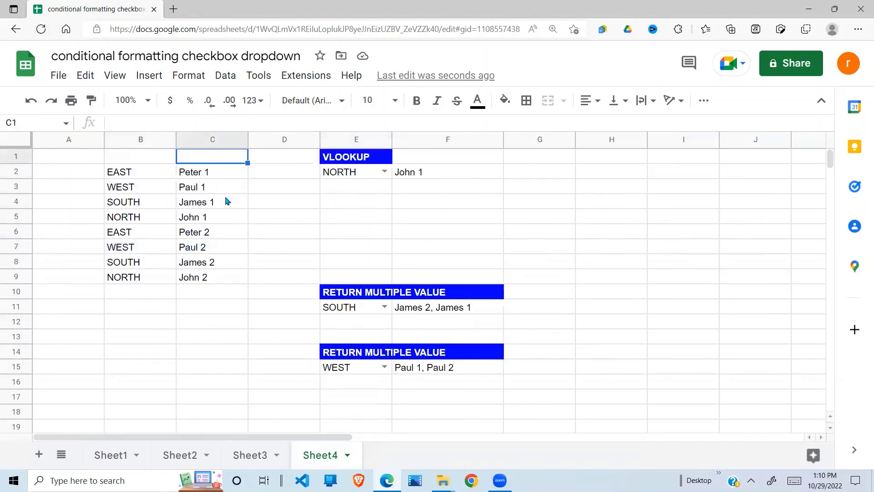
pyautogui.click(180, 217)
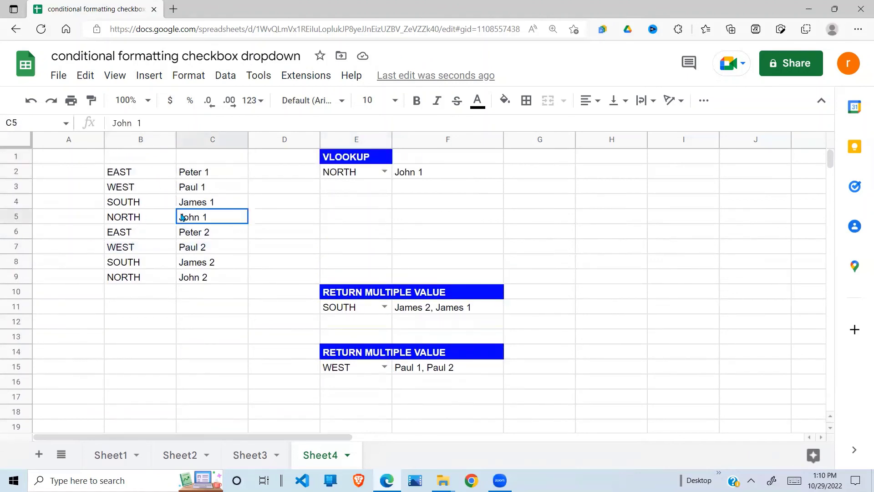
pyautogui.click(149, 192)
pyautogui.keyDown('shift'); pyautogui.click(201, 194); pyautogui.keyUp('shift')
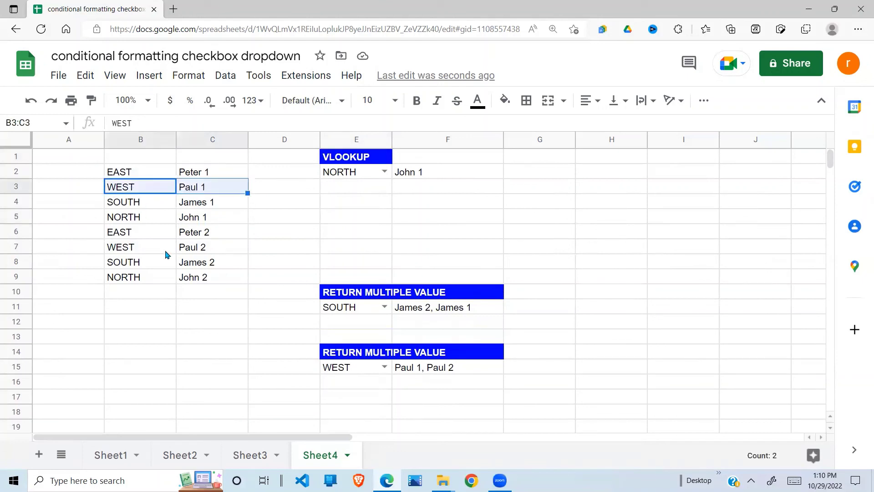
pyautogui.click(123, 252)
pyautogui.keyDown('shift'); pyautogui.click(208, 254); pyautogui.keyUp('shift')
pyautogui.click(263, 308)
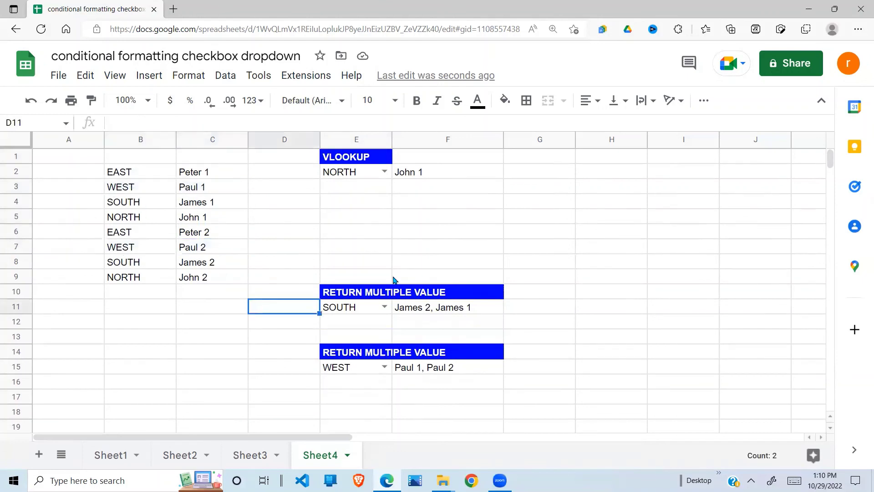
# Deselect the highlighted data rows.
pyautogui.click(510, 251)
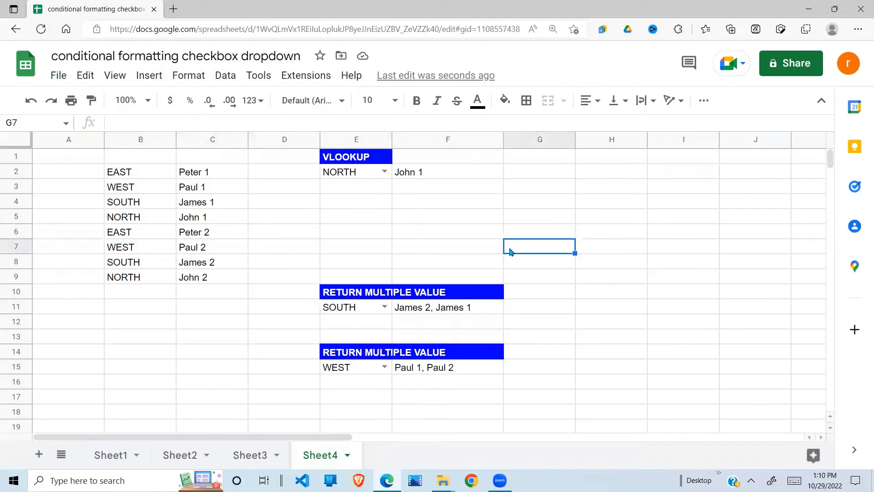